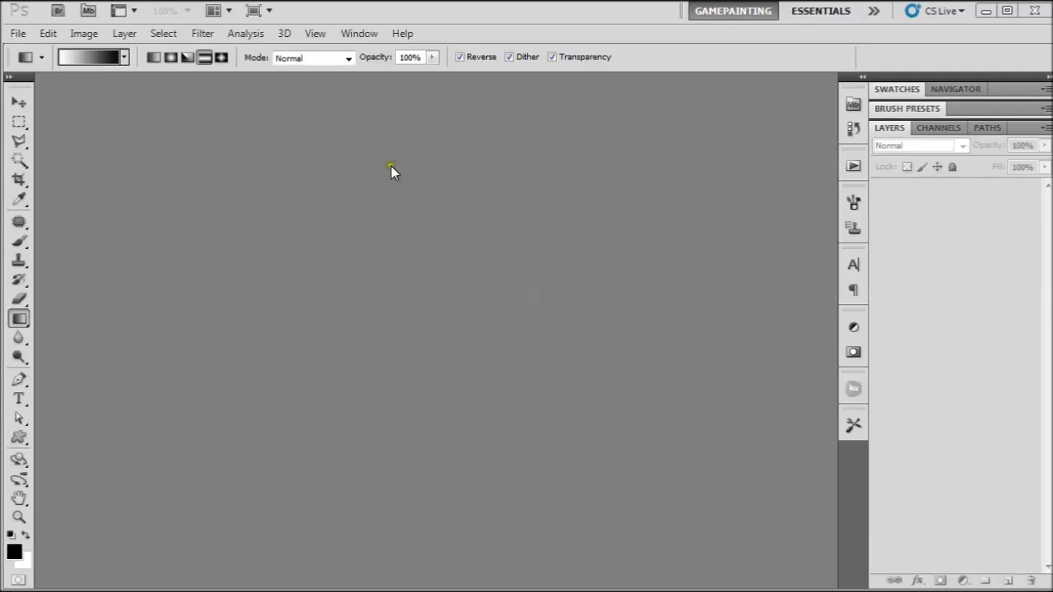
Create a new blank 450 × 450 pixel document
click(18, 33)
click(27, 50)
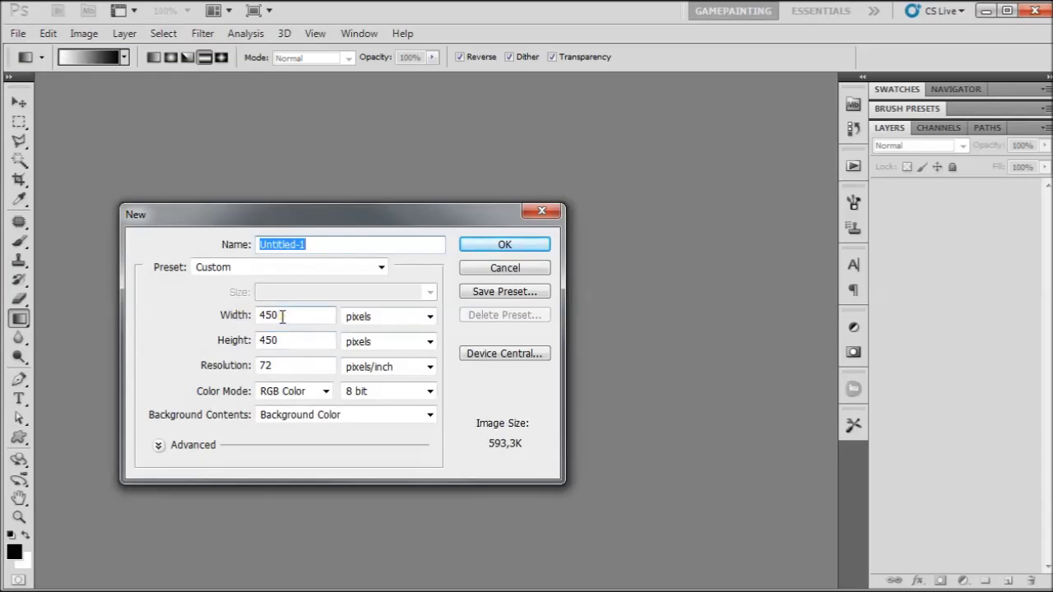
click(482, 245)
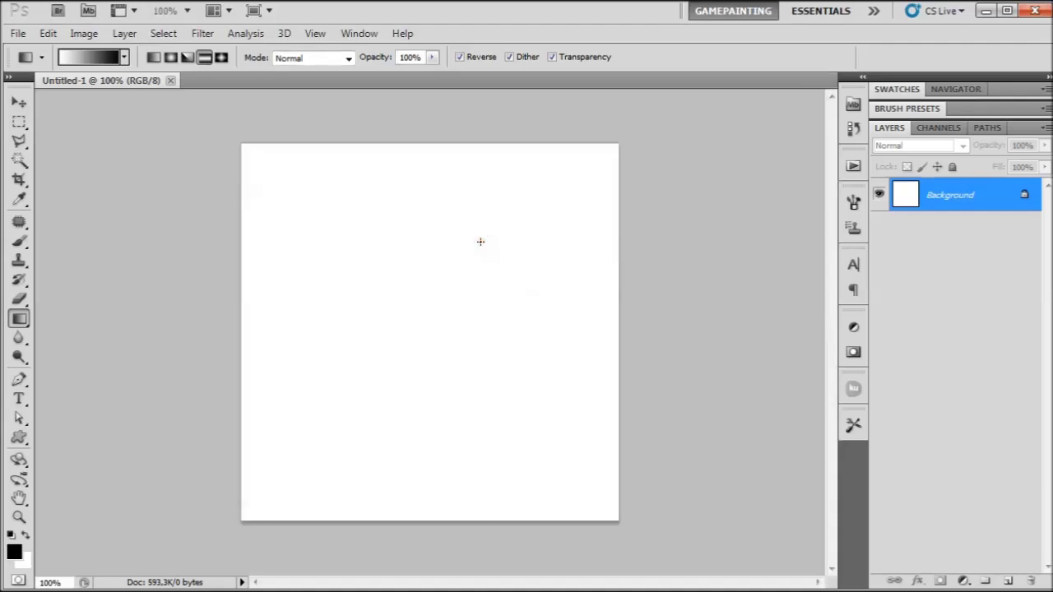
Add a new layer and fill it with 150.65% Gaussian monochromatic noise
key(ctrl+shift+alt+n)
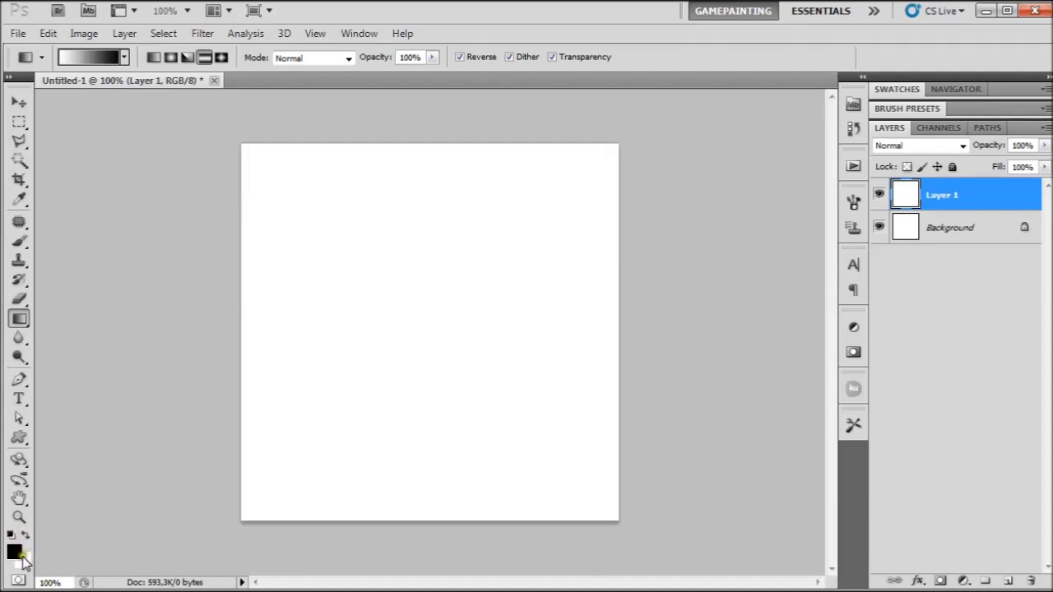
click(202, 33)
mouse_move(236, 236)
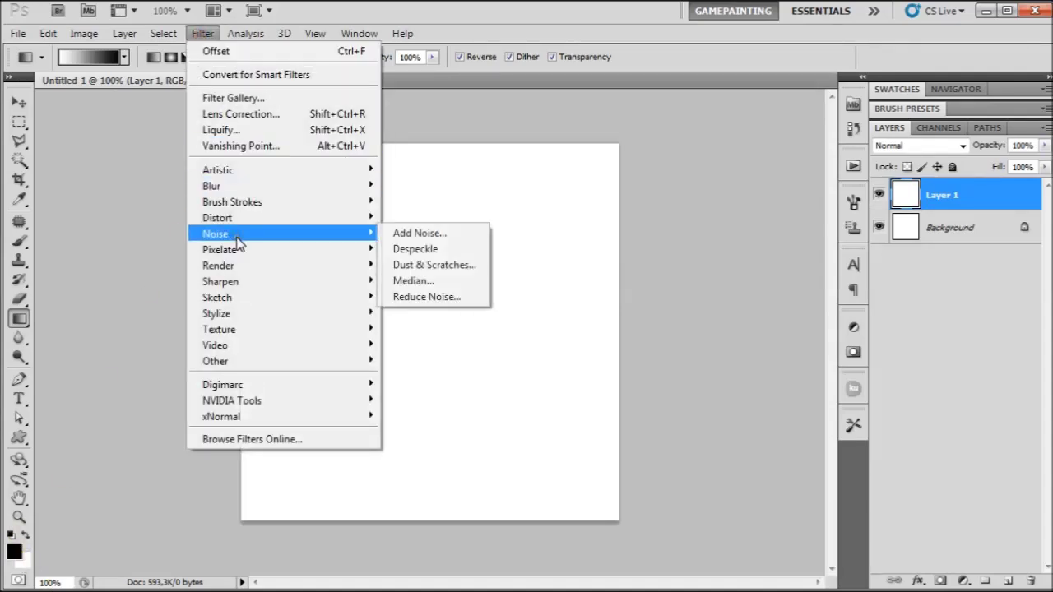
click(416, 233)
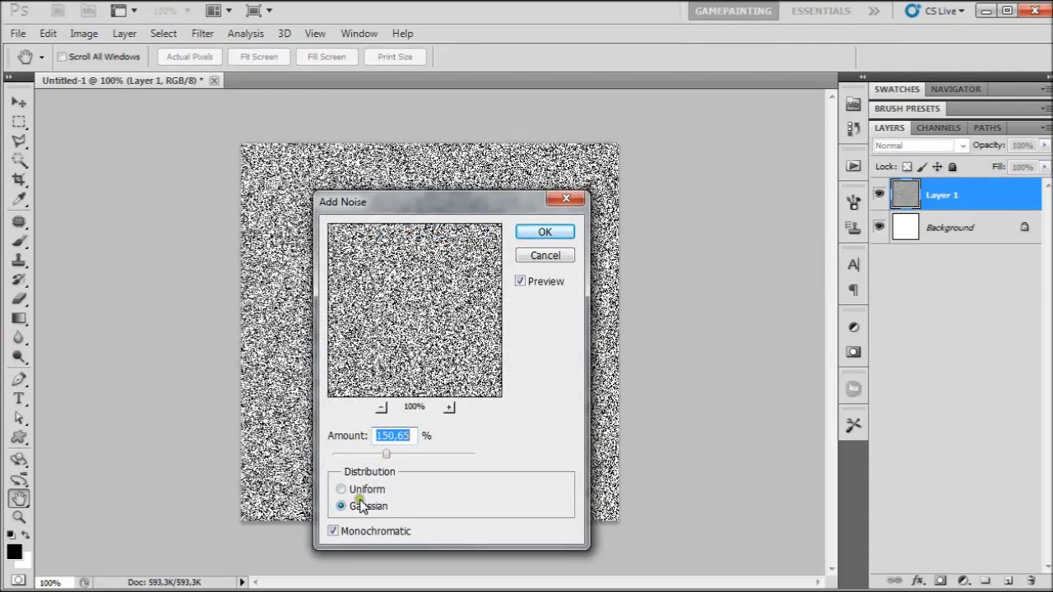
click(560, 234)
Apply a Motion Blur at 0° angle and 80-pixel distance to the noise
click(207, 33)
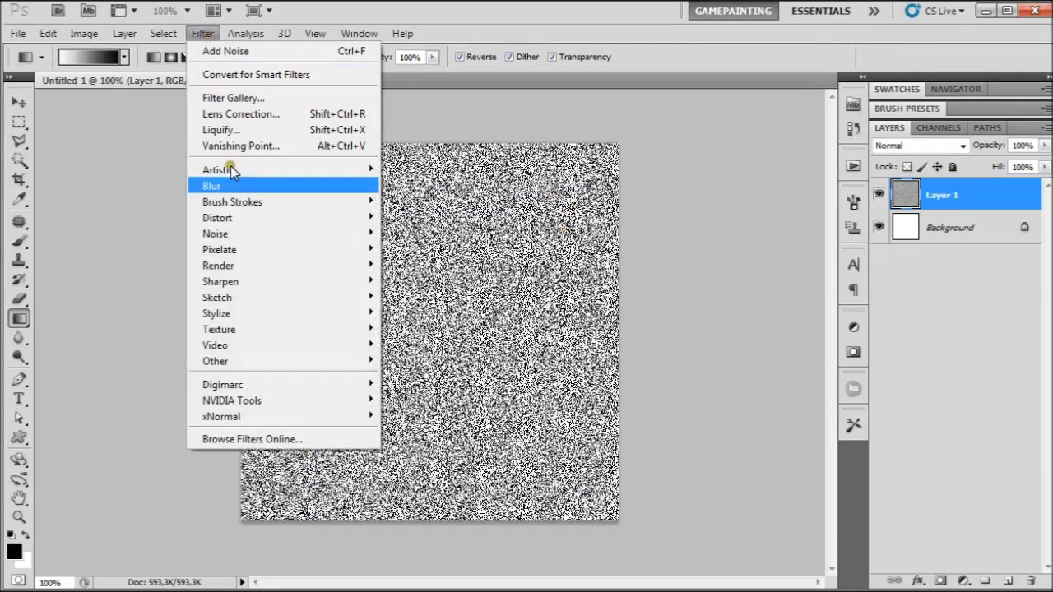
mouse_move(229, 188)
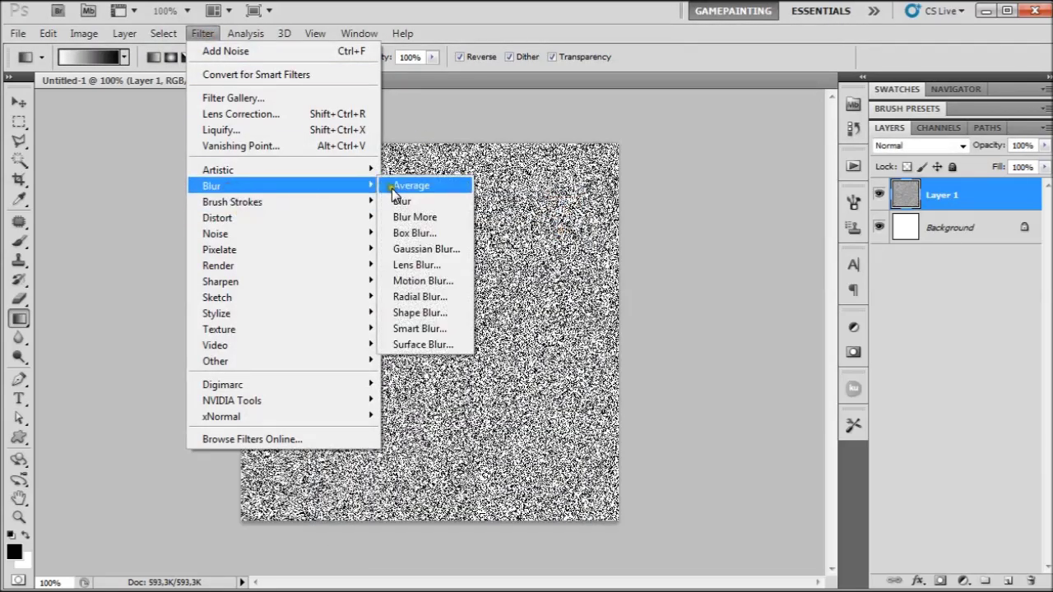
click(424, 282)
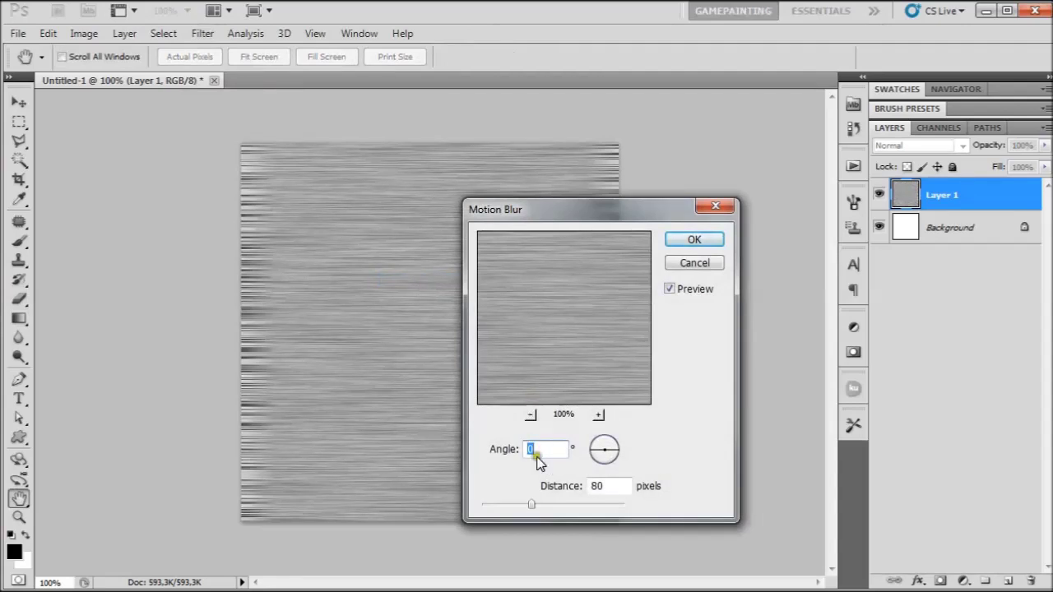
click(694, 239)
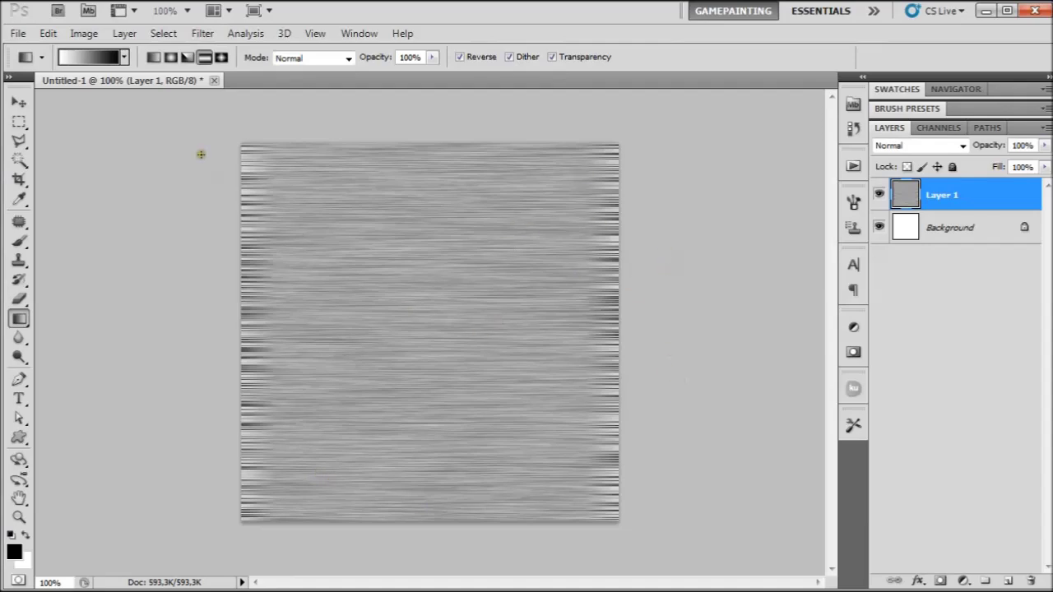
Stretch Layer 1 horizontally to 132% width with Free Transform
key(ctrl+t)
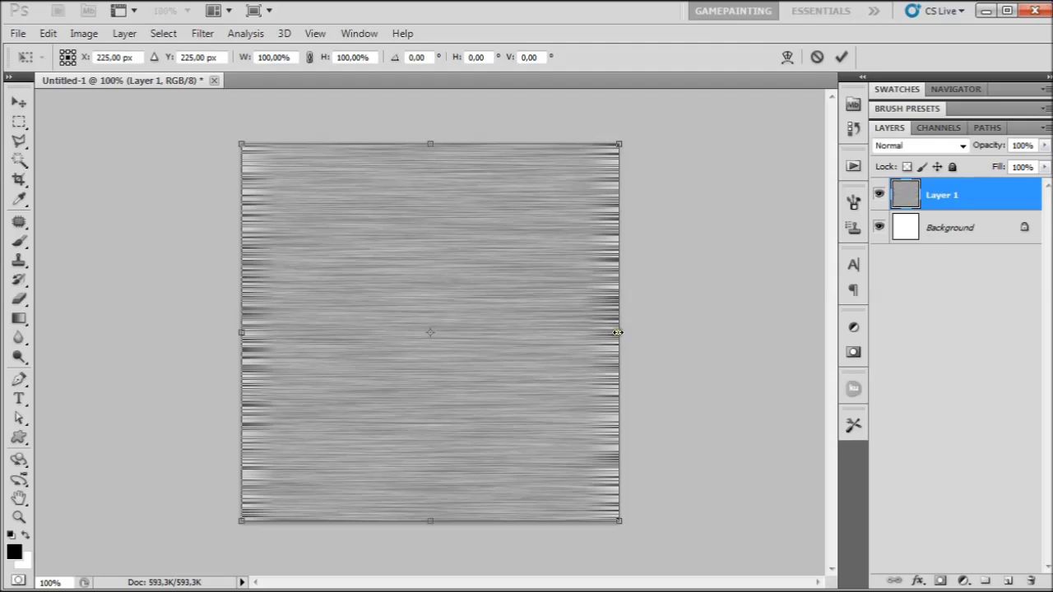
drag(619, 333, 679, 332)
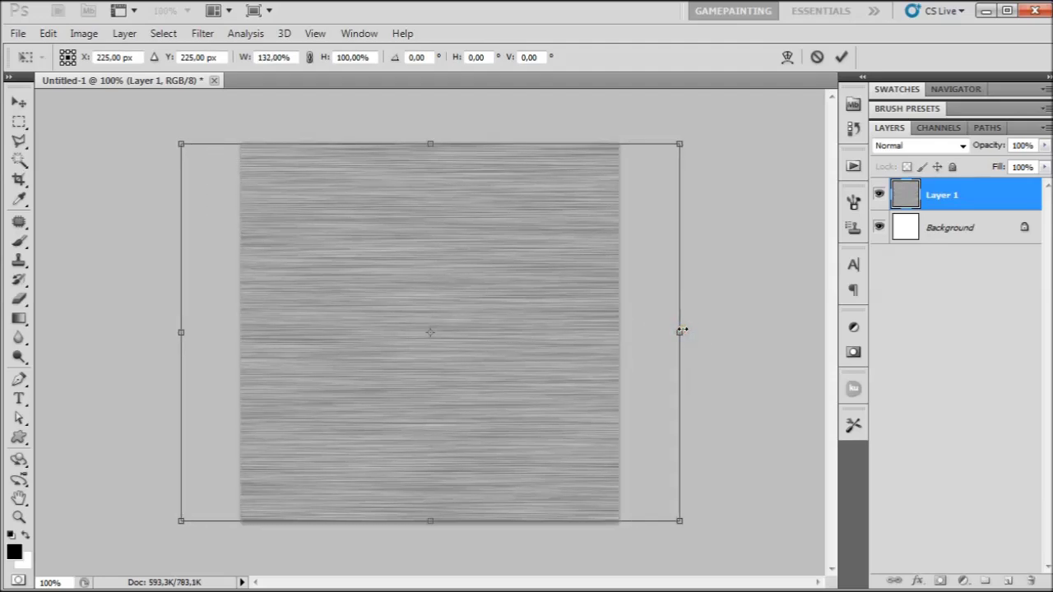
key(Return)
key(g)
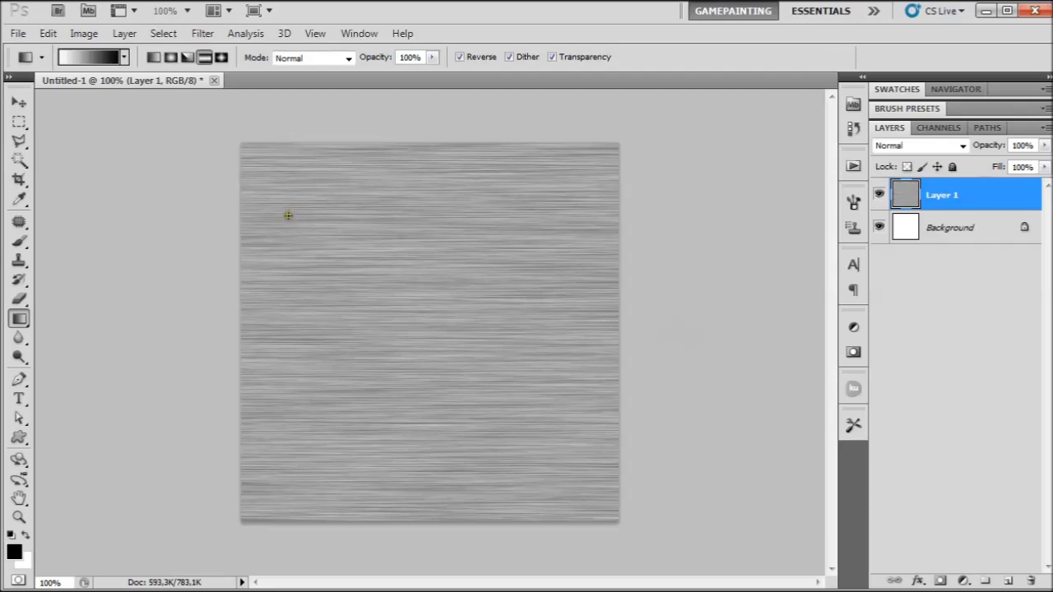
Crop the whole canvas to trim the stretched overflow
key(c)
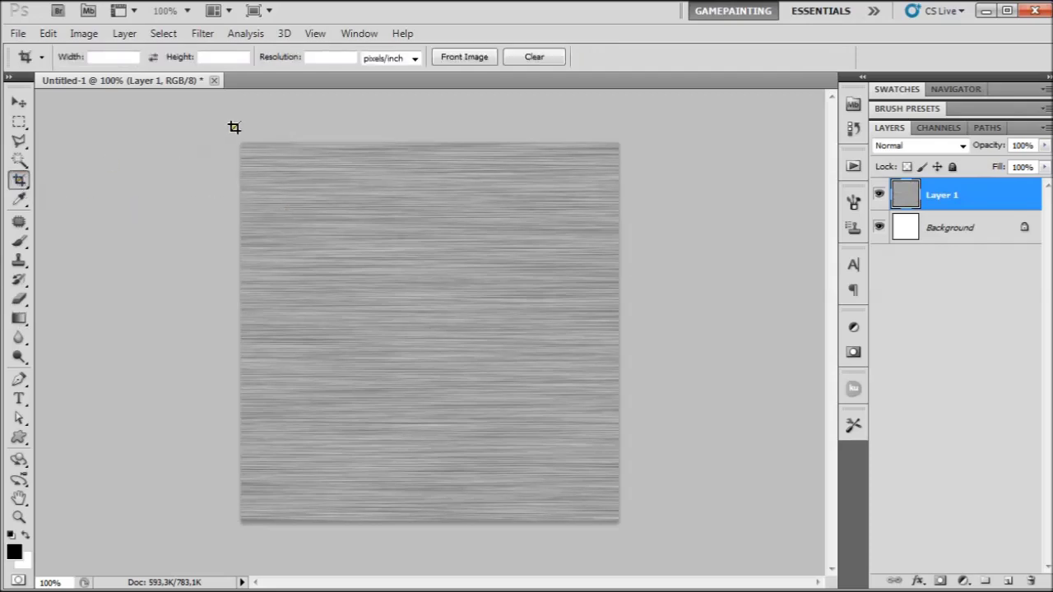
drag(235, 127, 670, 567)
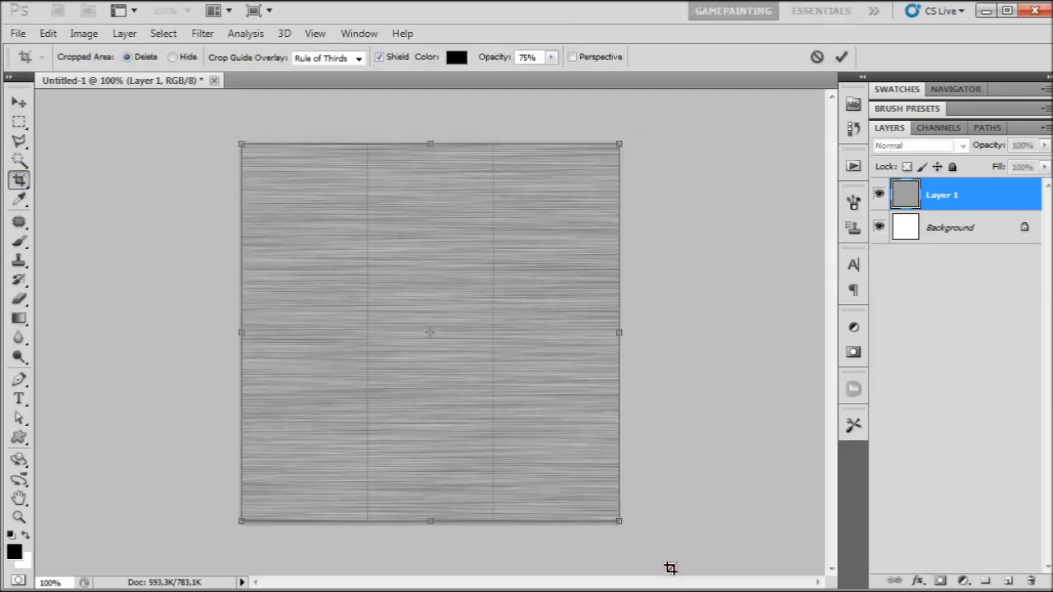
key(Return)
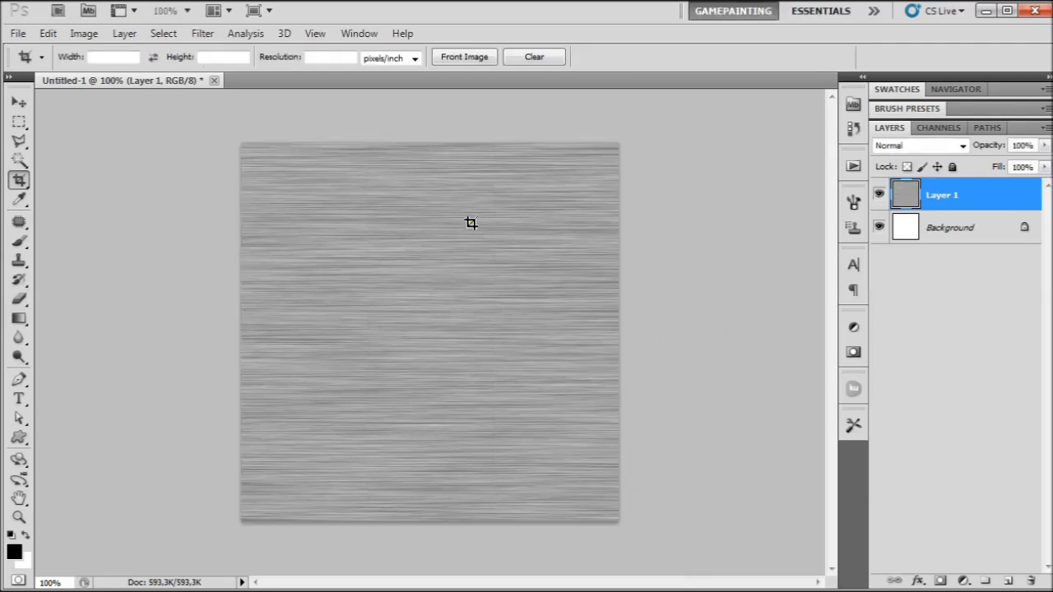
Add a colorized Hue/Saturation layer (Hue 25, Saturation 43, Lightness -47), then select Layer 1
click(855, 328)
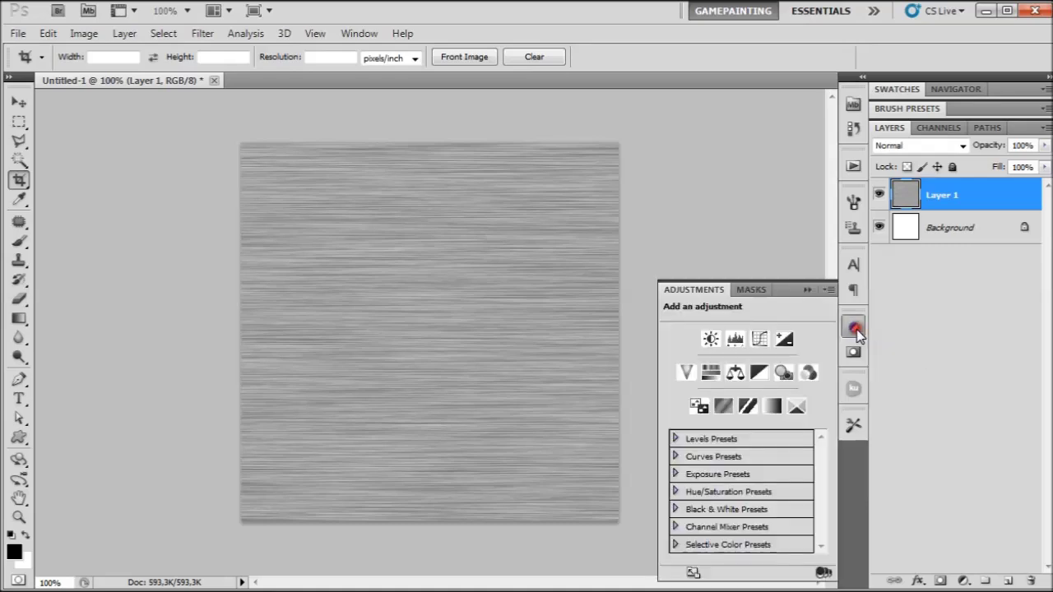
click(710, 375)
click(757, 510)
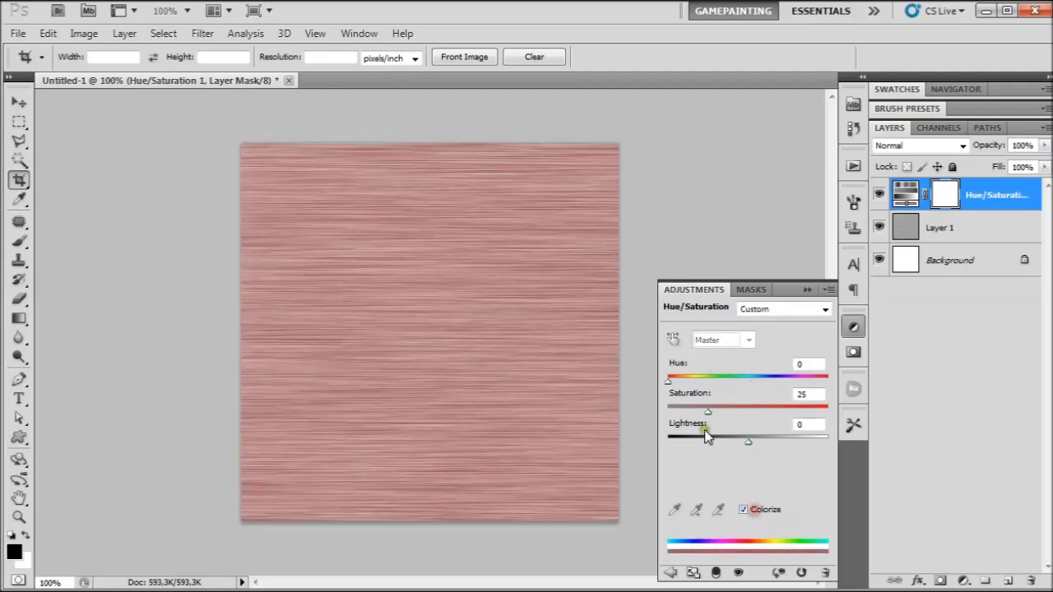
drag(670, 380, 711, 444)
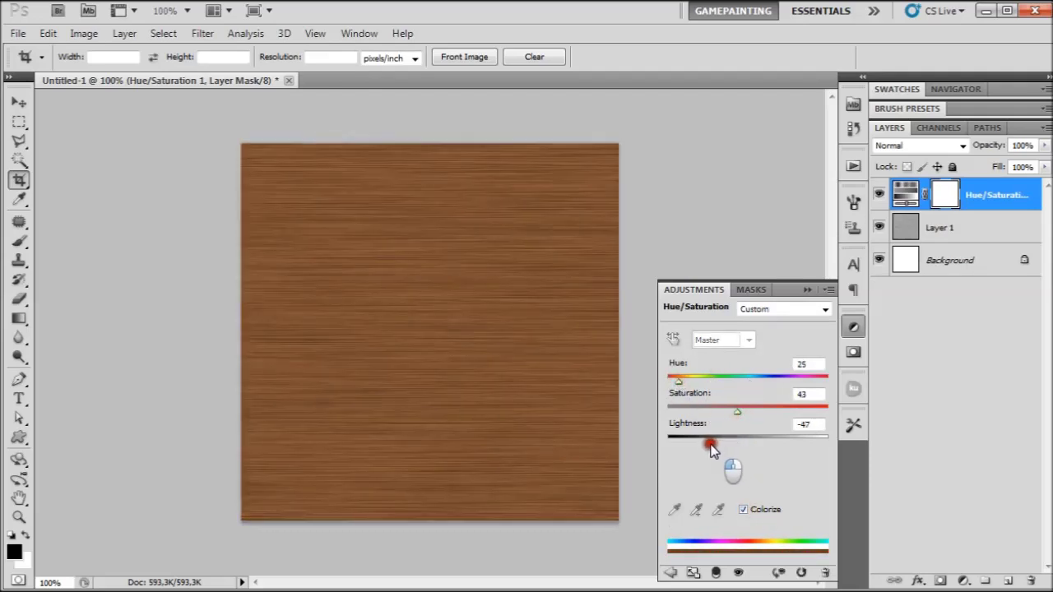
click(808, 289)
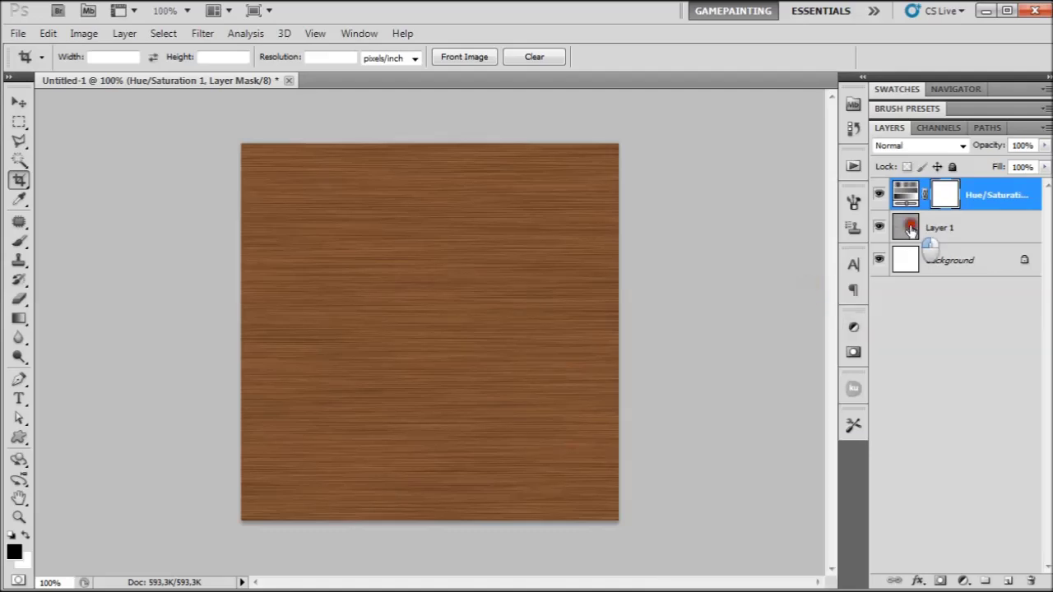
click(908, 229)
click(854, 328)
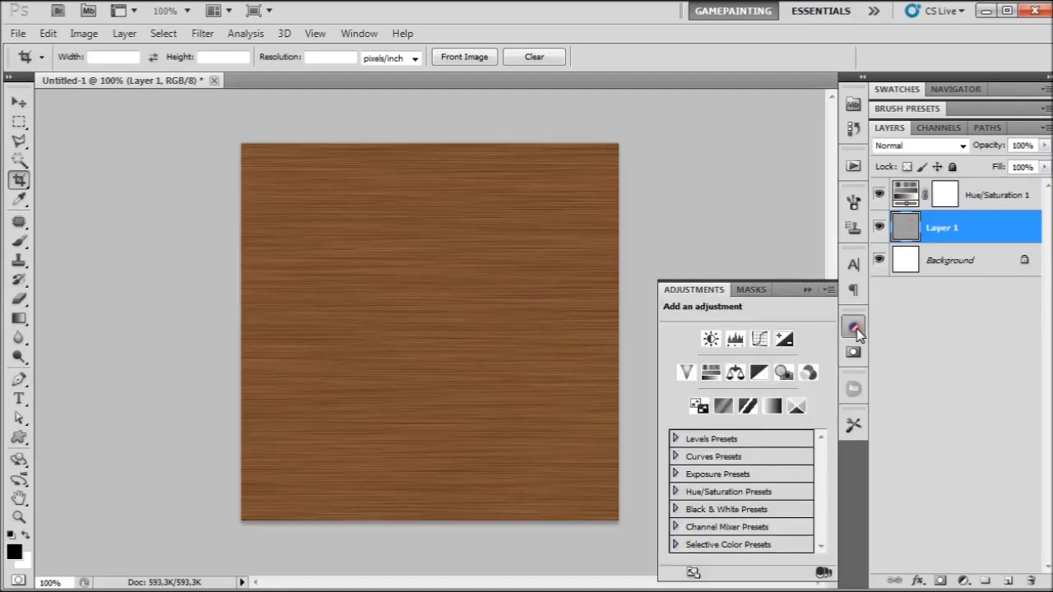
Add a Levels layer above Hue/Saturation with input levels 39, 1.00 and 226
click(735, 338)
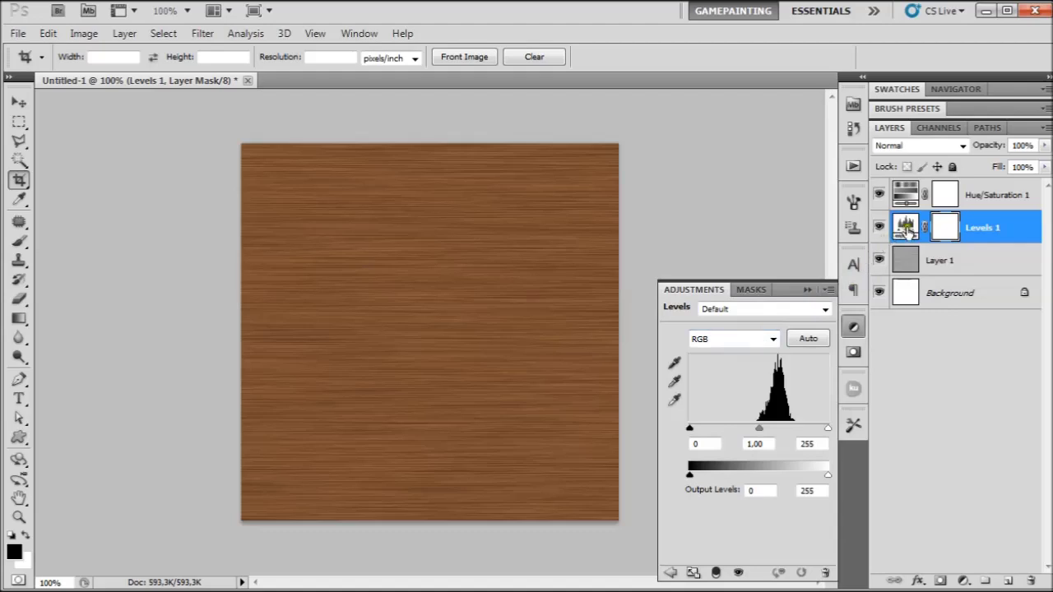
drag(907, 227, 906, 175)
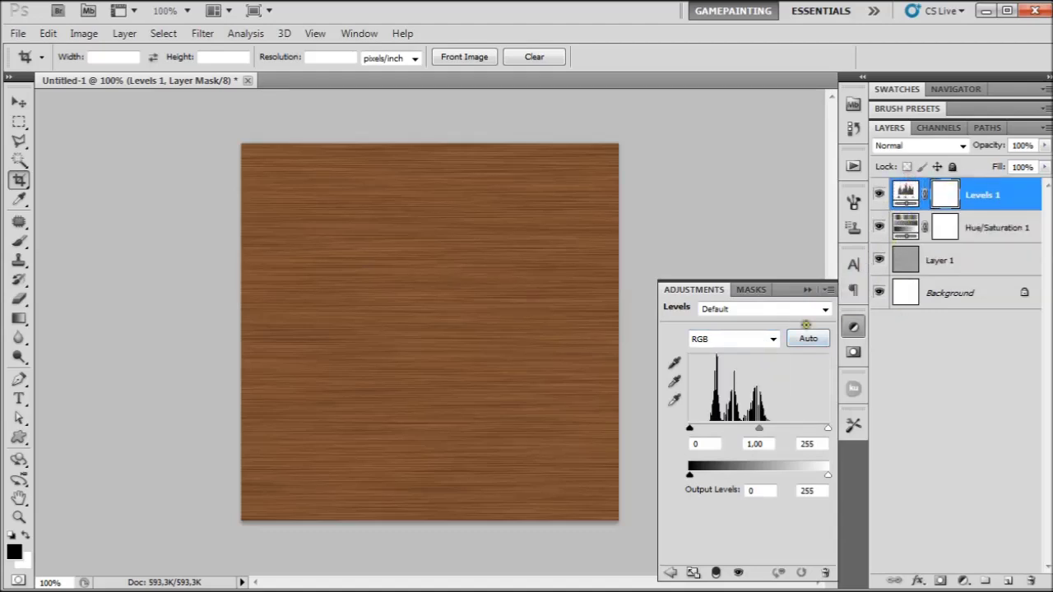
drag(758, 429, 747, 432)
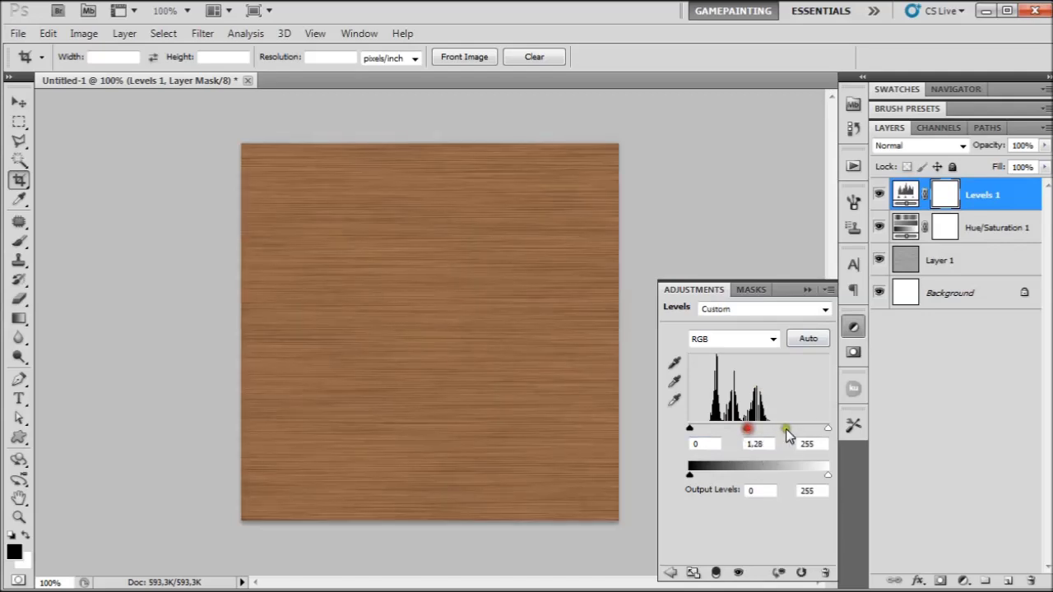
drag(827, 428, 785, 429)
drag(690, 430, 761, 432)
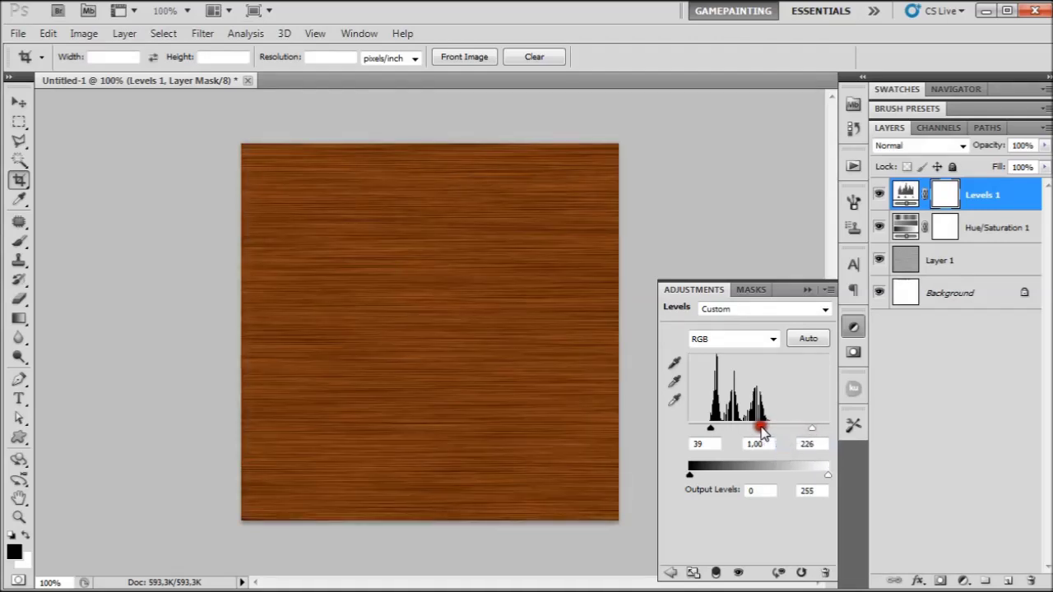
drag(761, 429, 754, 430)
click(807, 290)
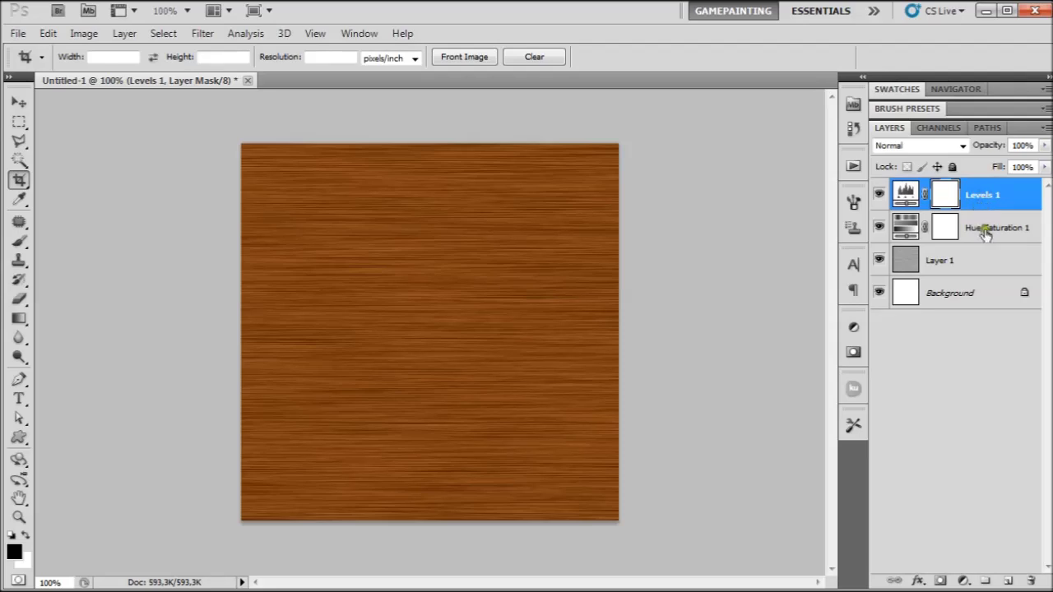
shift+click(993, 263)
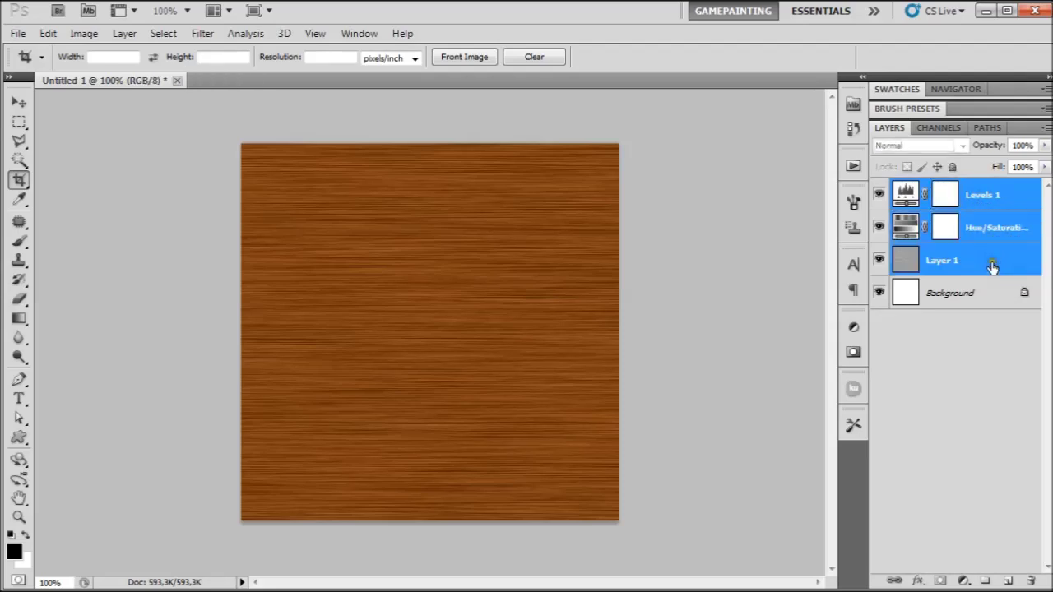
Merge the texture and adjustments into Levels 1 and duplicate it as Levels 1 copy
key(ctrl+e)
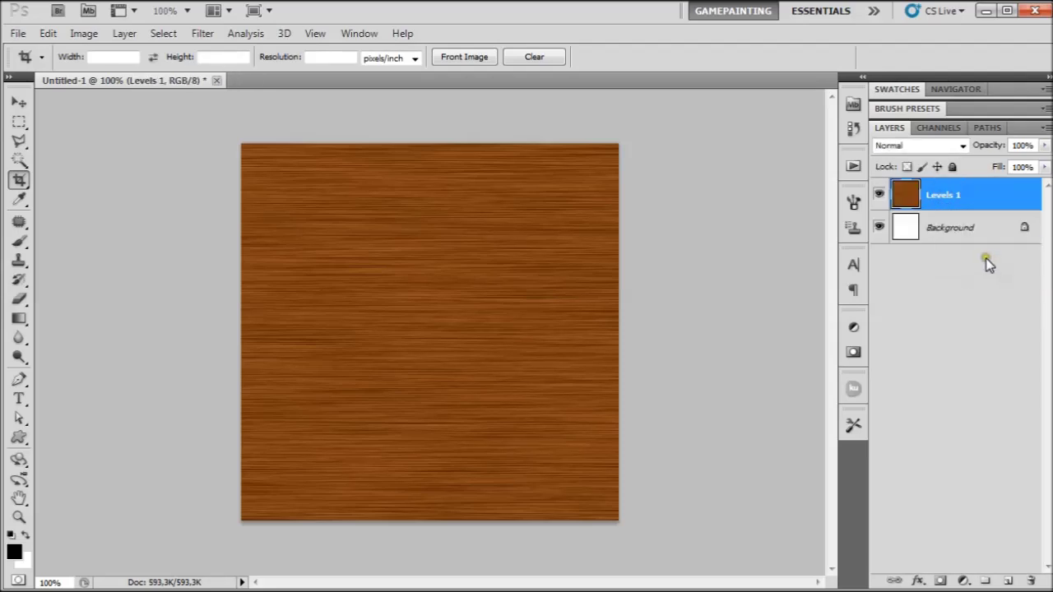
click(945, 210)
key(ctrl+j)
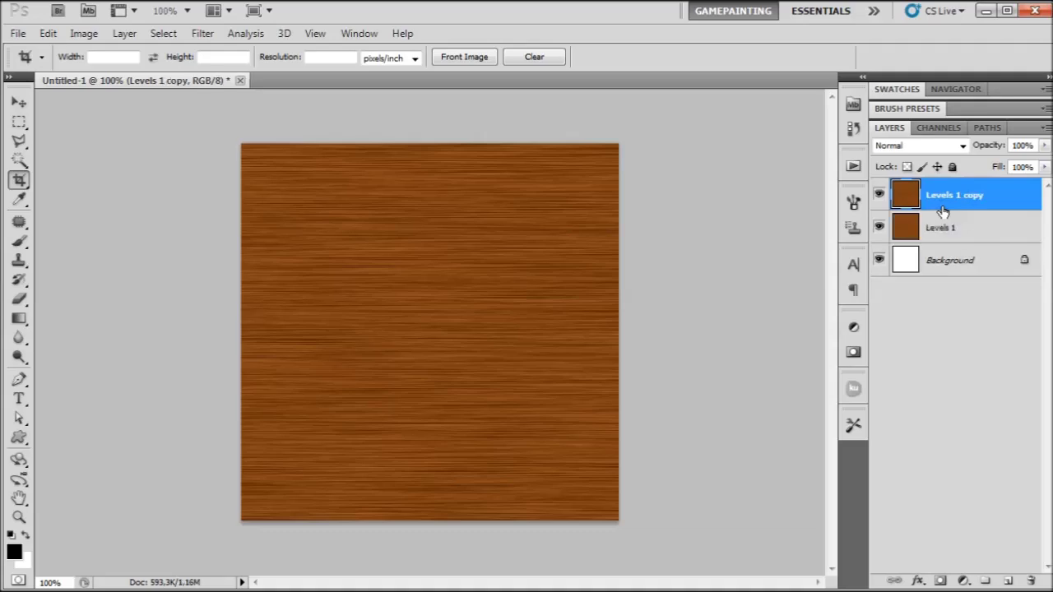
click(203, 33)
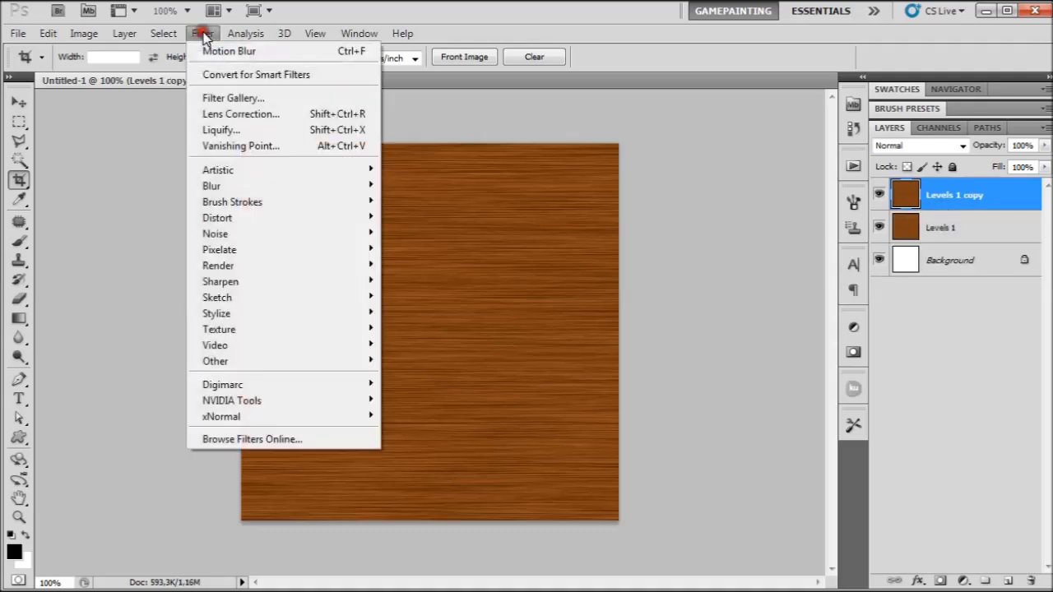
In Liquify, bulge the wood grain at several spots with a size-300 Bloat brush
click(237, 131)
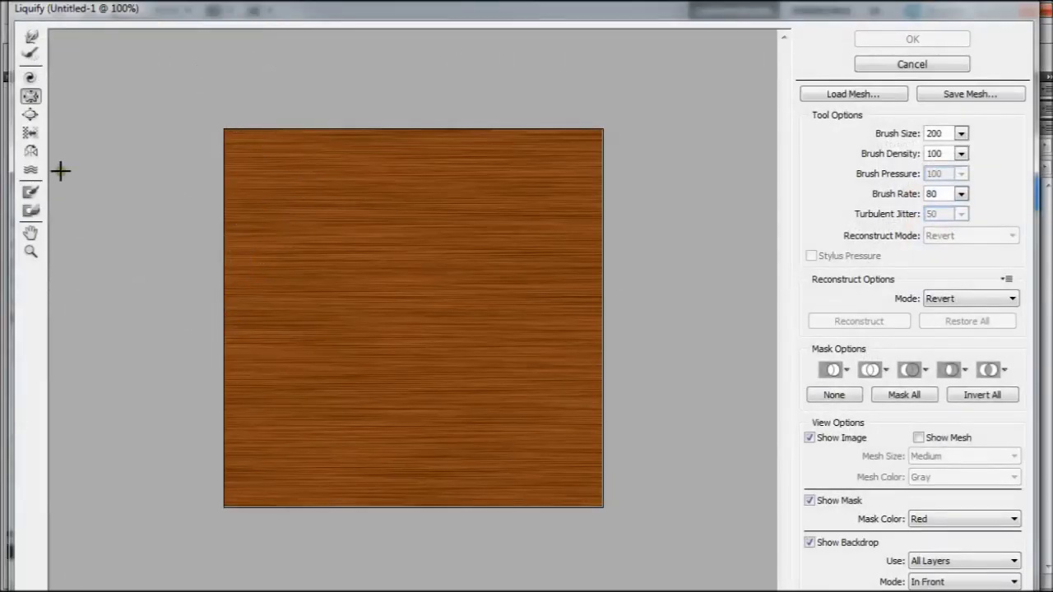
click(31, 116)
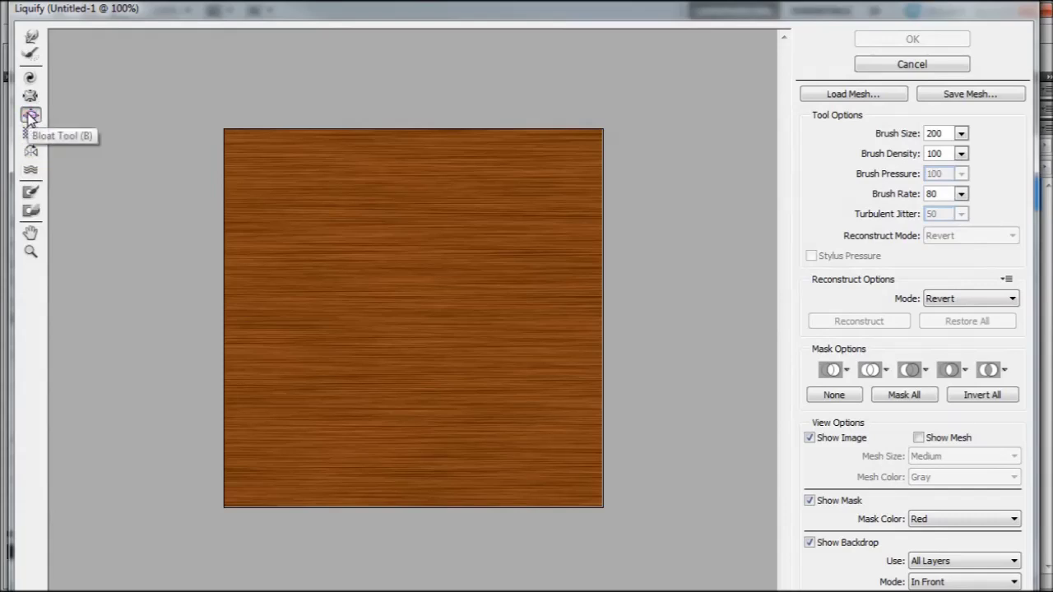
click(928, 134)
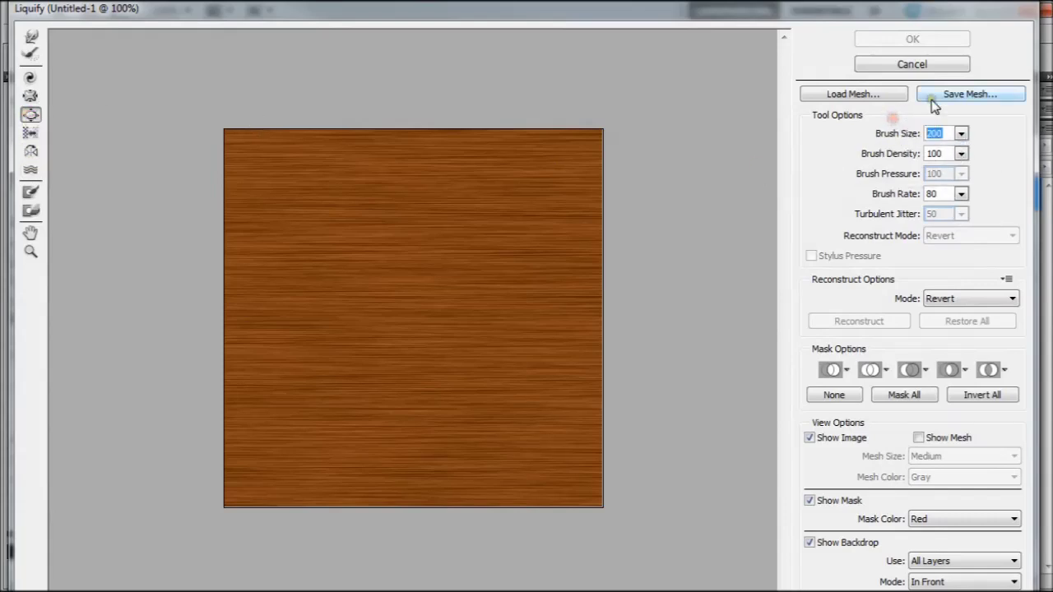
text(300)
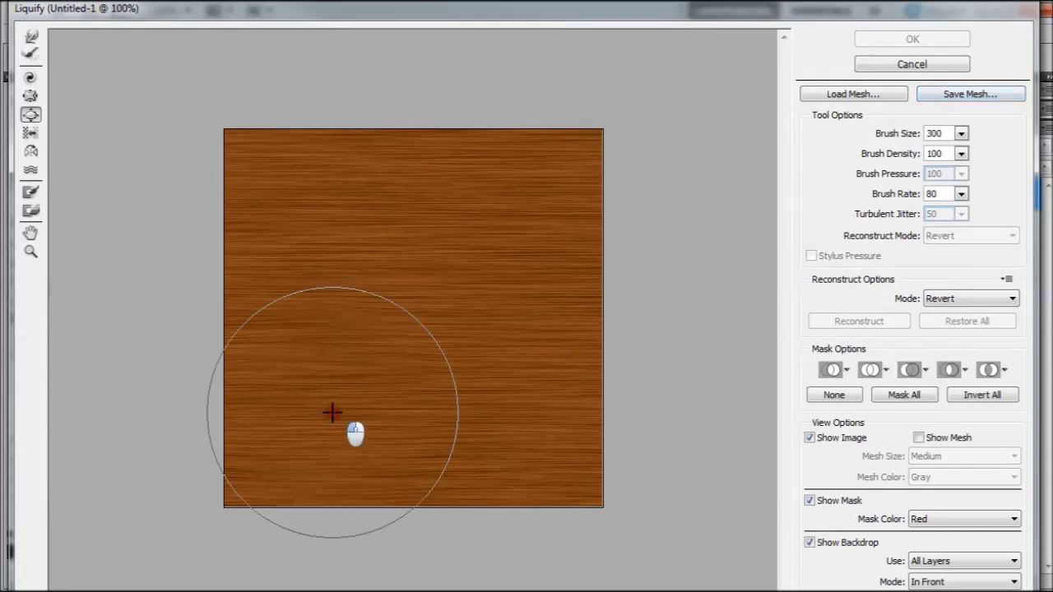
drag(332, 412, 343, 223)
click(471, 241)
click(480, 388)
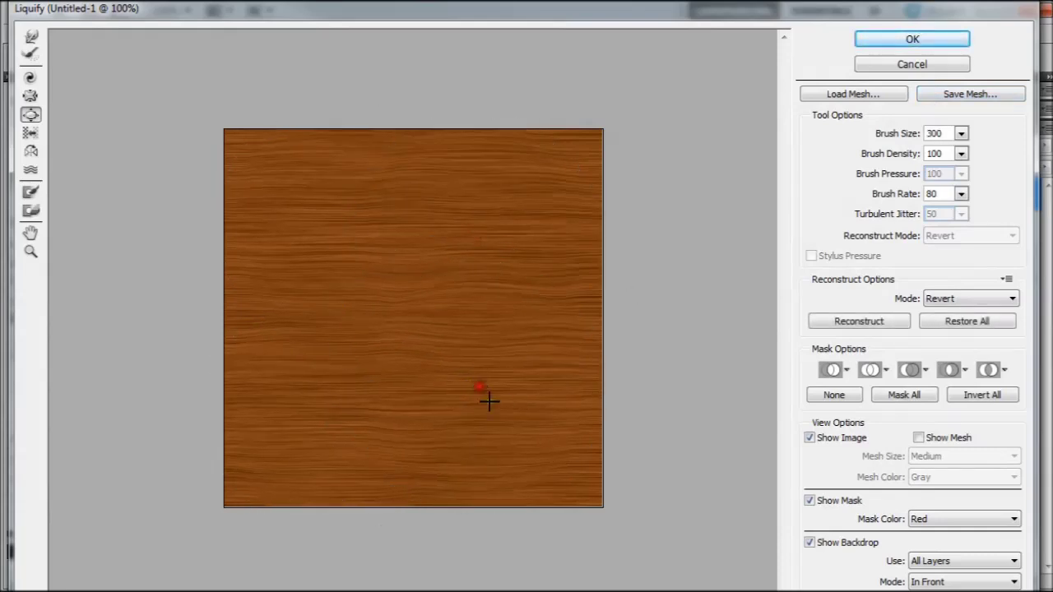
click(383, 318)
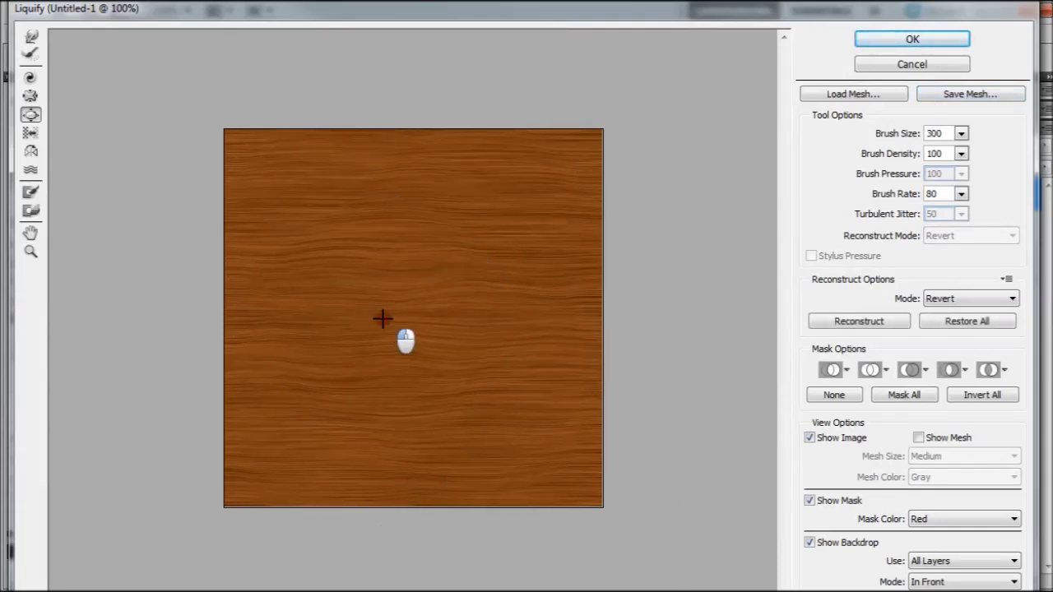
click(29, 96)
Pinch the grain at many spots across the texture with a size-200 Pucker brush
click(934, 134)
text(200)
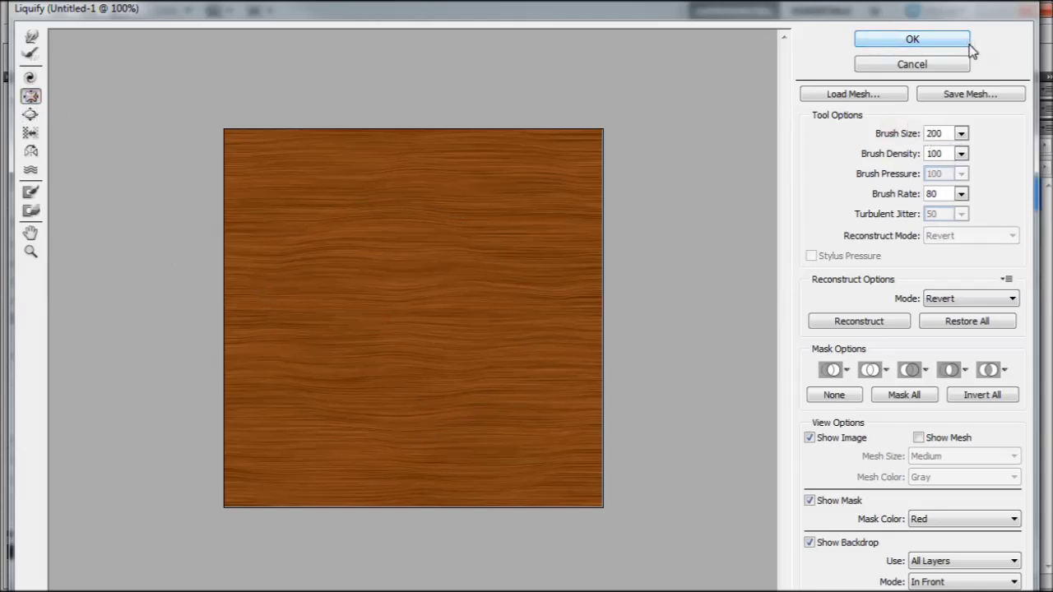
click(541, 228)
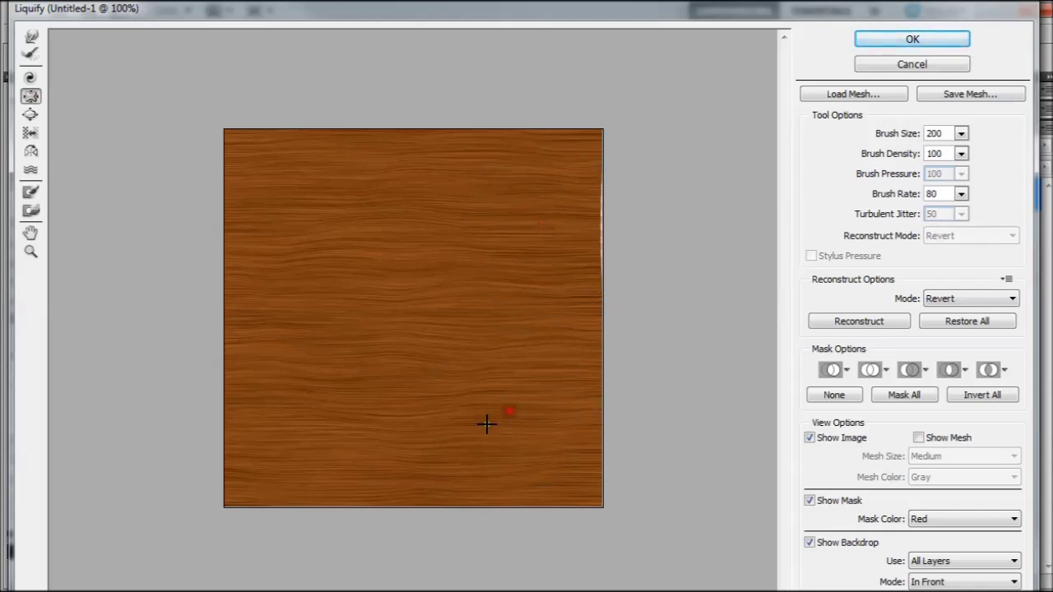
click(340, 437)
click(331, 253)
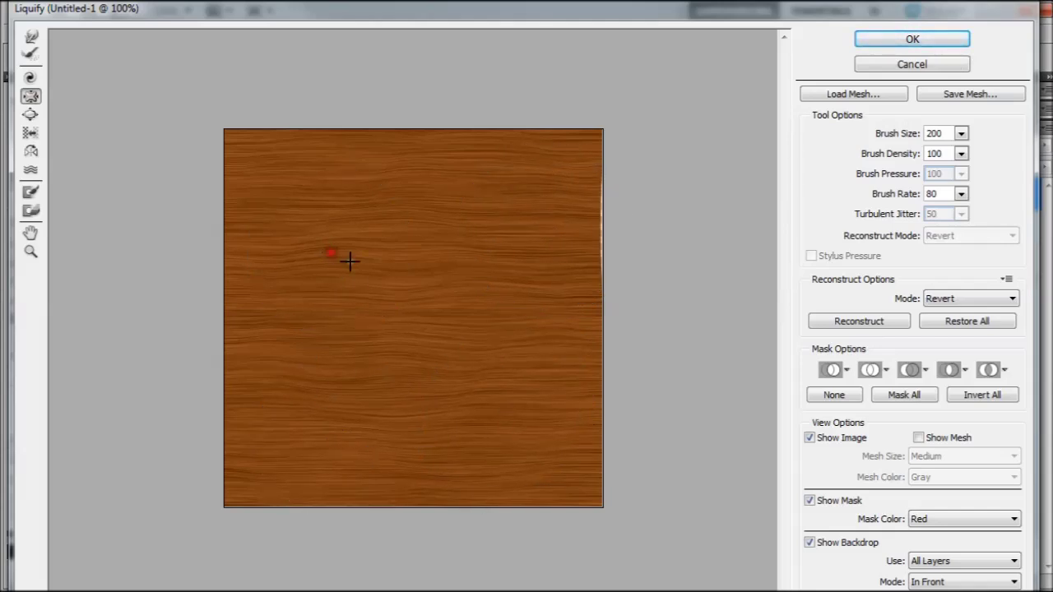
click(422, 315)
click(530, 497)
click(457, 292)
click(288, 223)
click(491, 212)
click(331, 357)
click(501, 355)
click(321, 394)
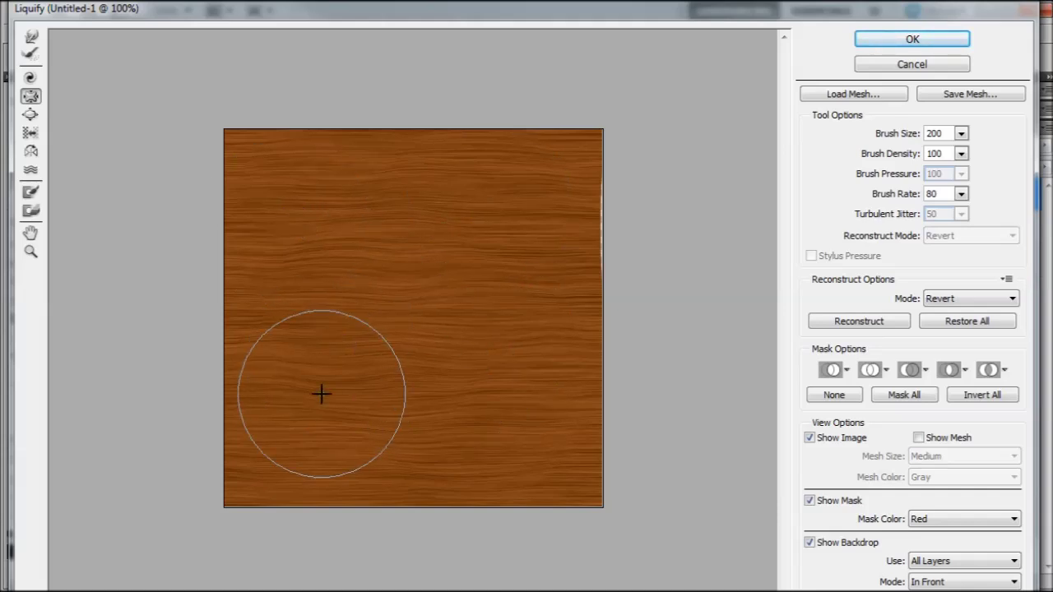
click(504, 371)
click(379, 271)
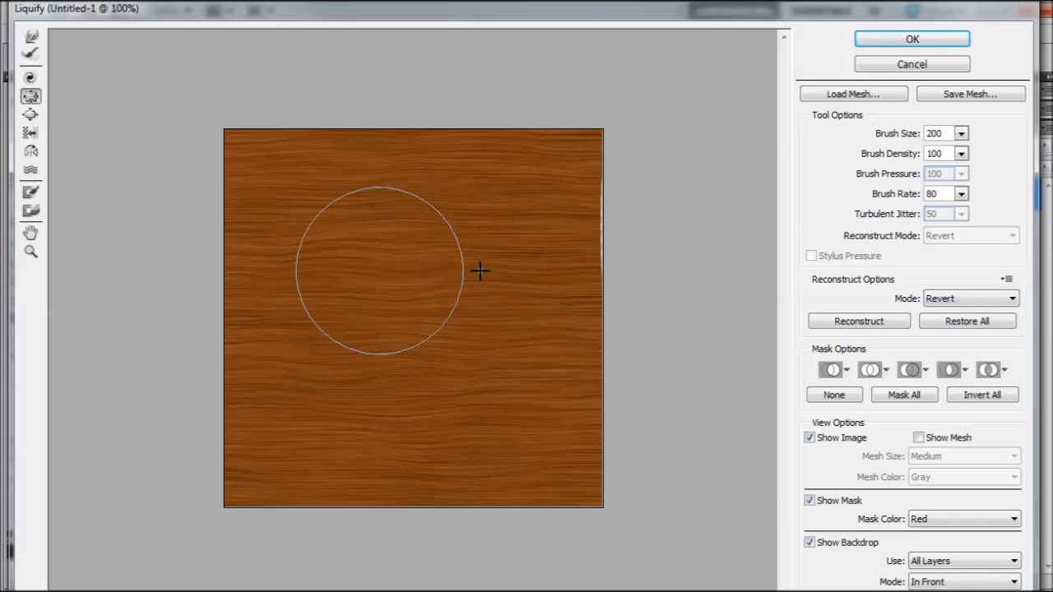
click(411, 255)
Pinch the grain repeatedly along the texture's right edge
drag(586, 261, 603, 251)
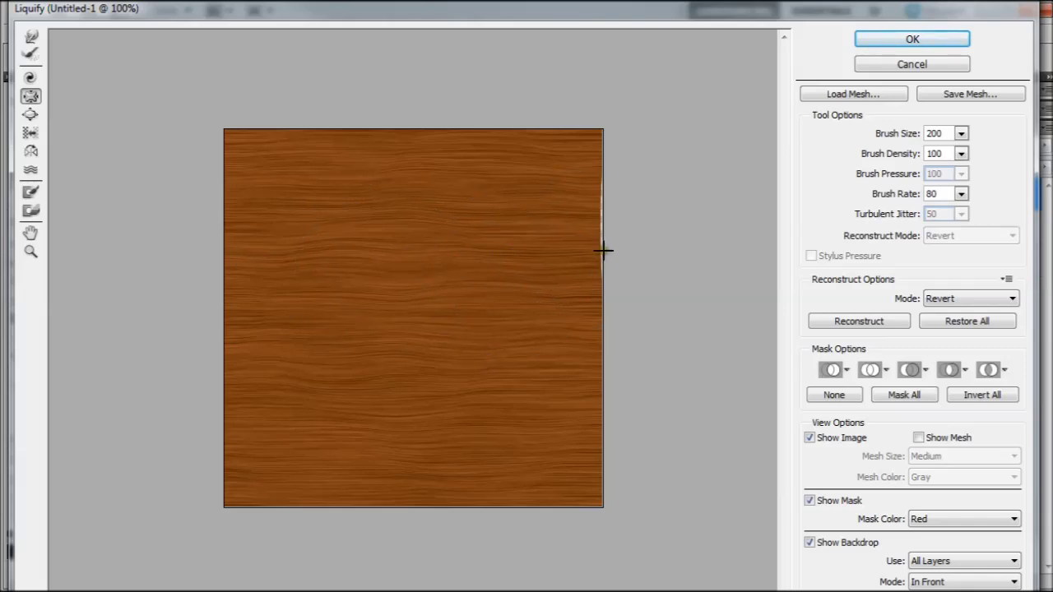
click(606, 185)
click(600, 197)
click(604, 183)
drag(605, 187, 600, 209)
Apply the Liquify warp, merge Levels 1 into Levels 1 copy, and duplicate it as Levels 1 copy 2
click(886, 38)
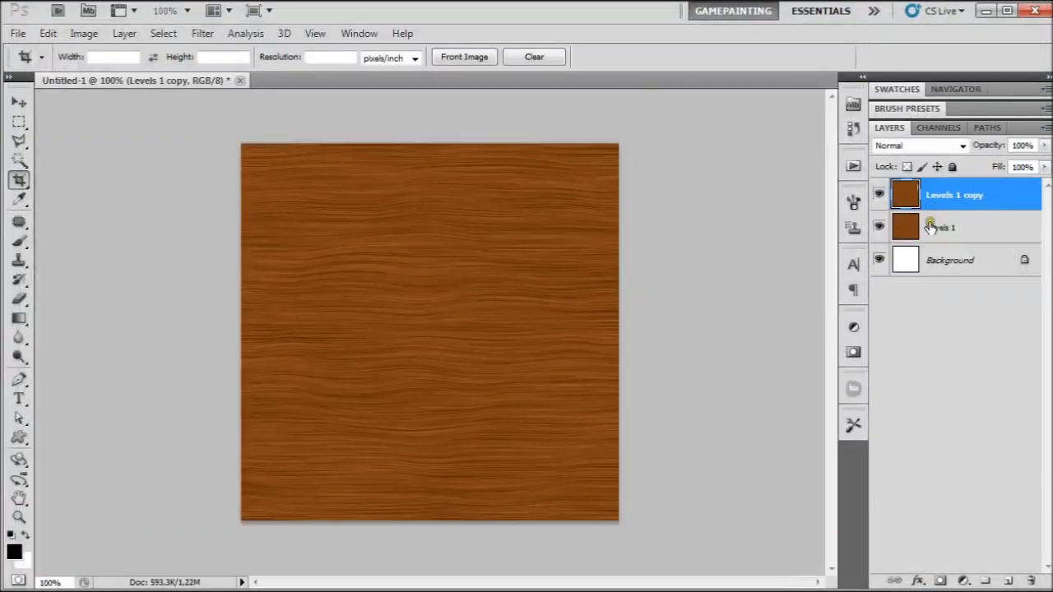
shift+click(909, 235)
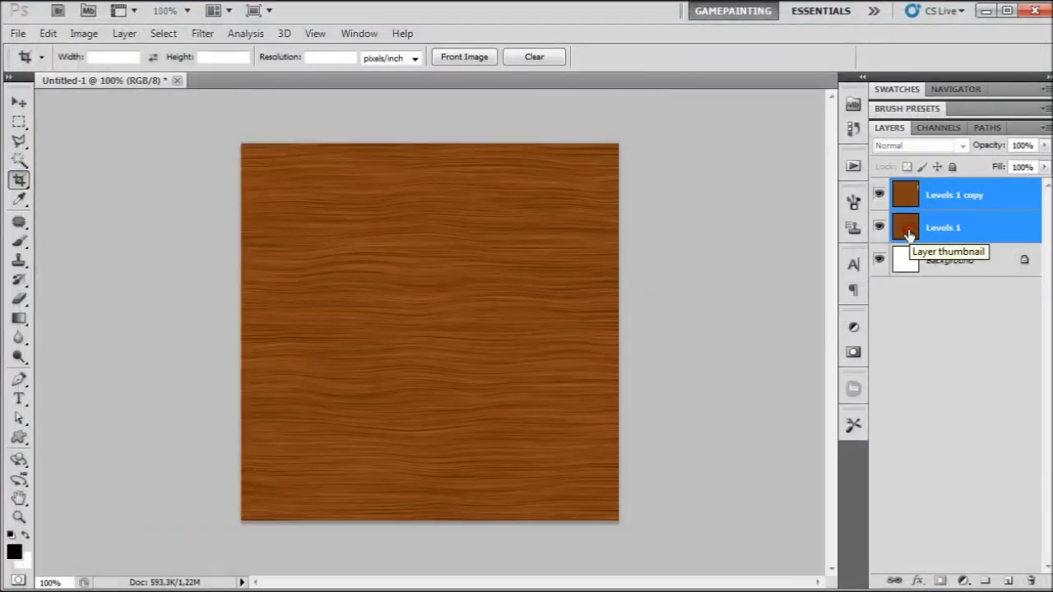
key(ctrl+e)
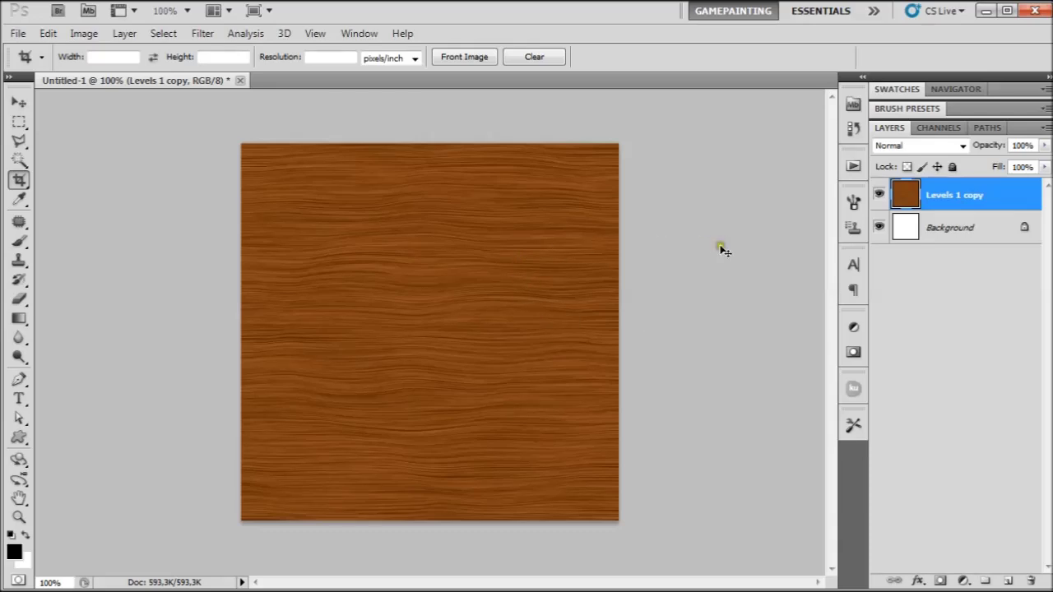
key(ctrl+j)
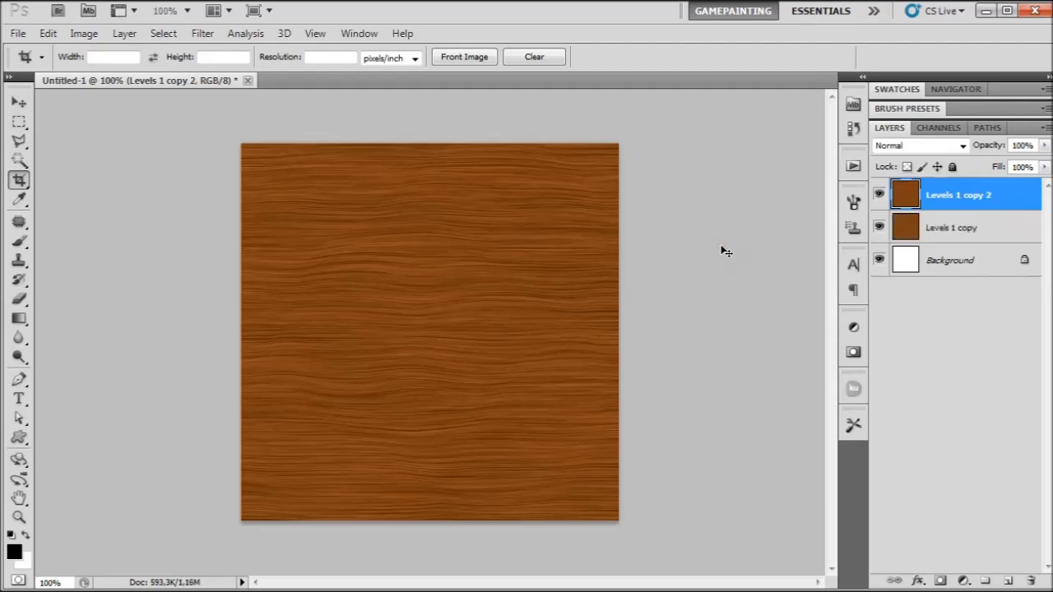
Offset the top wood layer +225 px horizontally and vertically with Wrap Around enabled
click(206, 35)
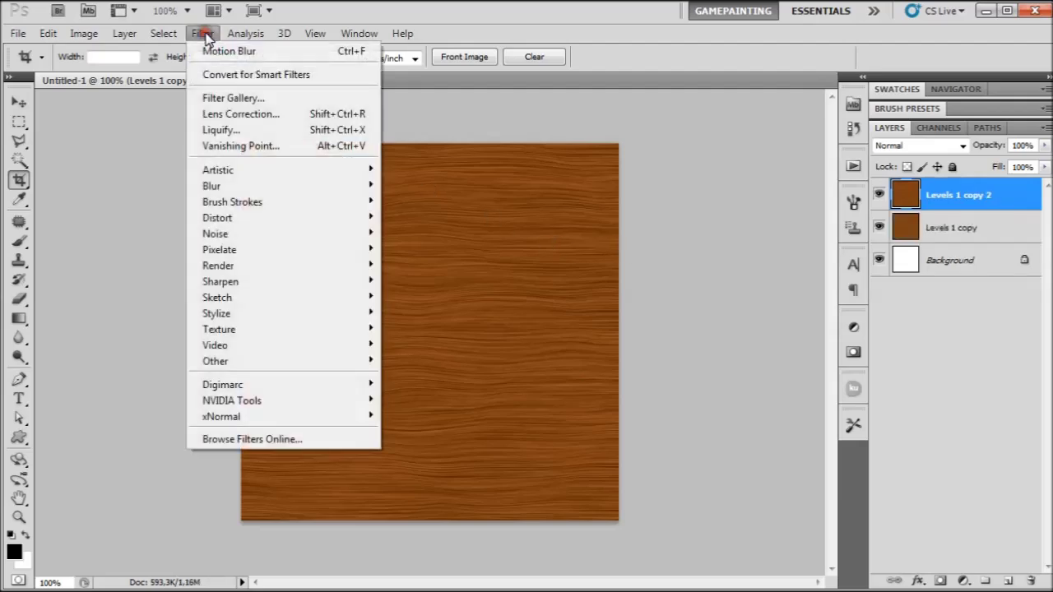
mouse_move(275, 372)
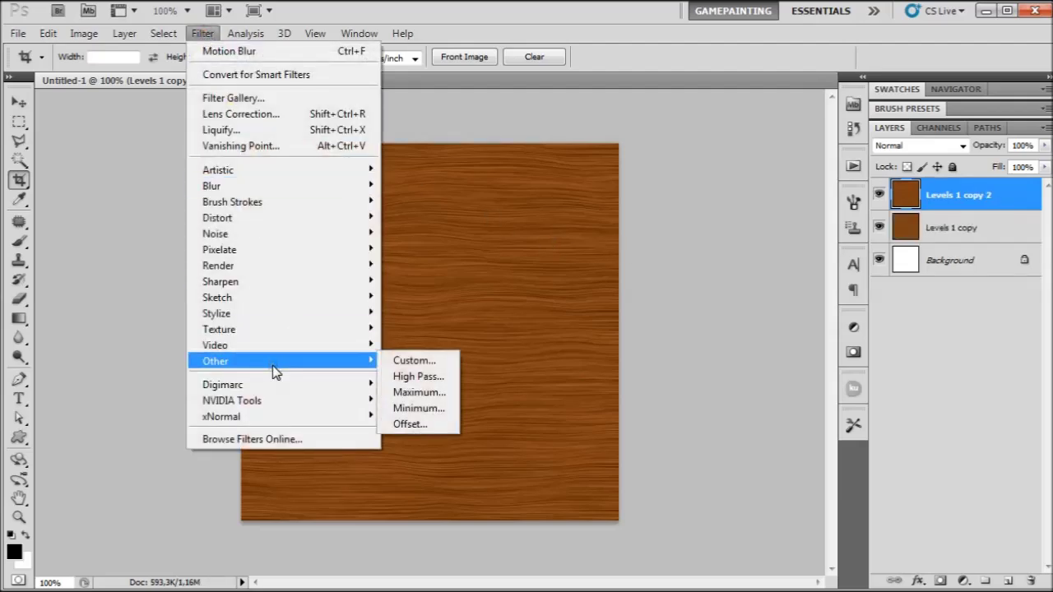
click(410, 424)
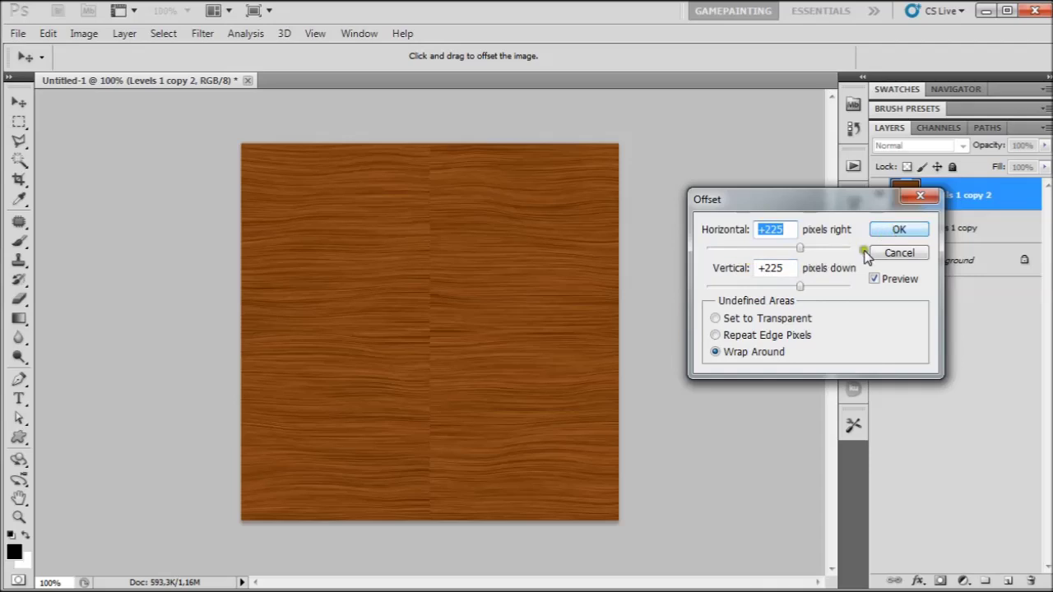
click(716, 352)
click(895, 229)
key(c)
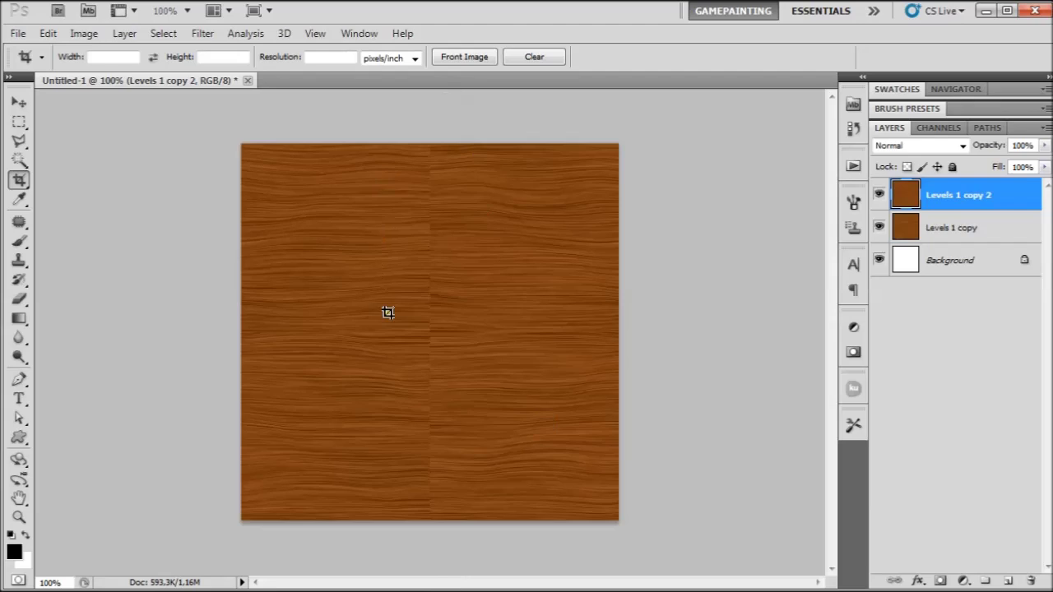
Mask Levels 1 copy 2 with a non-reversed reflected gradient over the seam, then merge it with Levels 1 copy
click(941, 581)
click(19, 320)
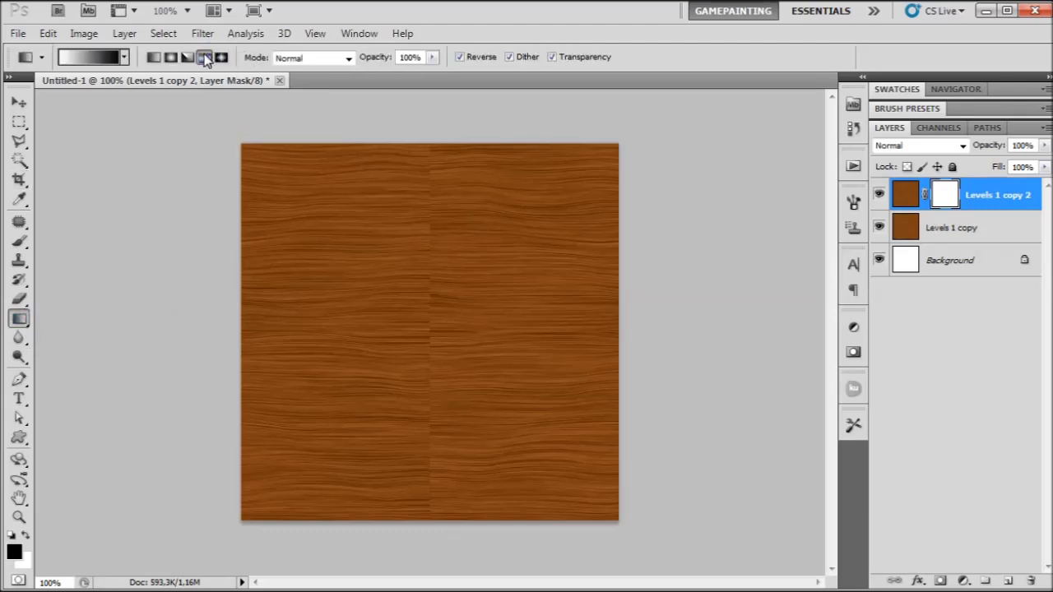
click(205, 57)
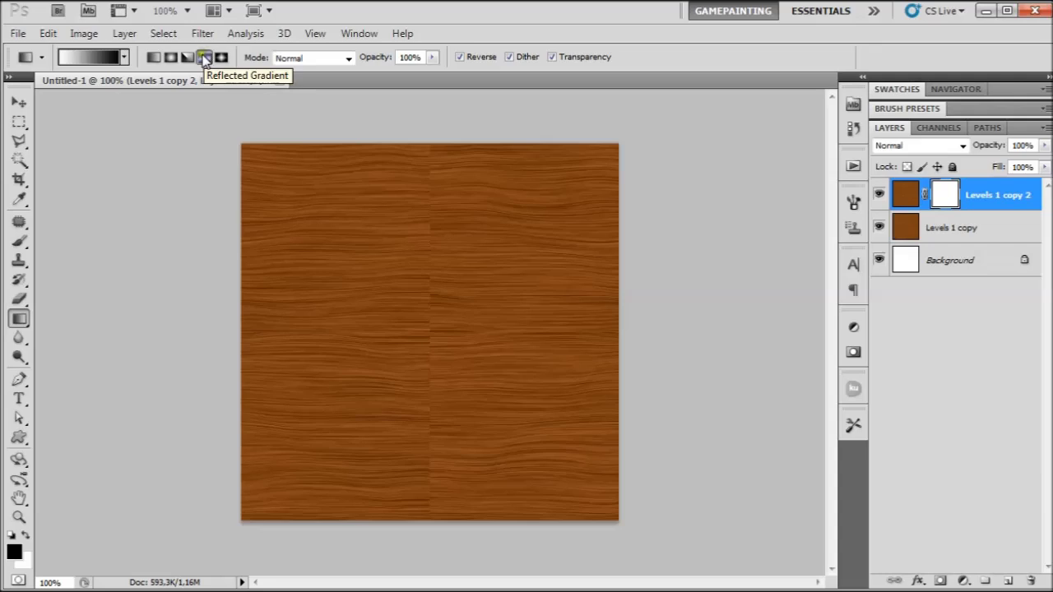
click(469, 56)
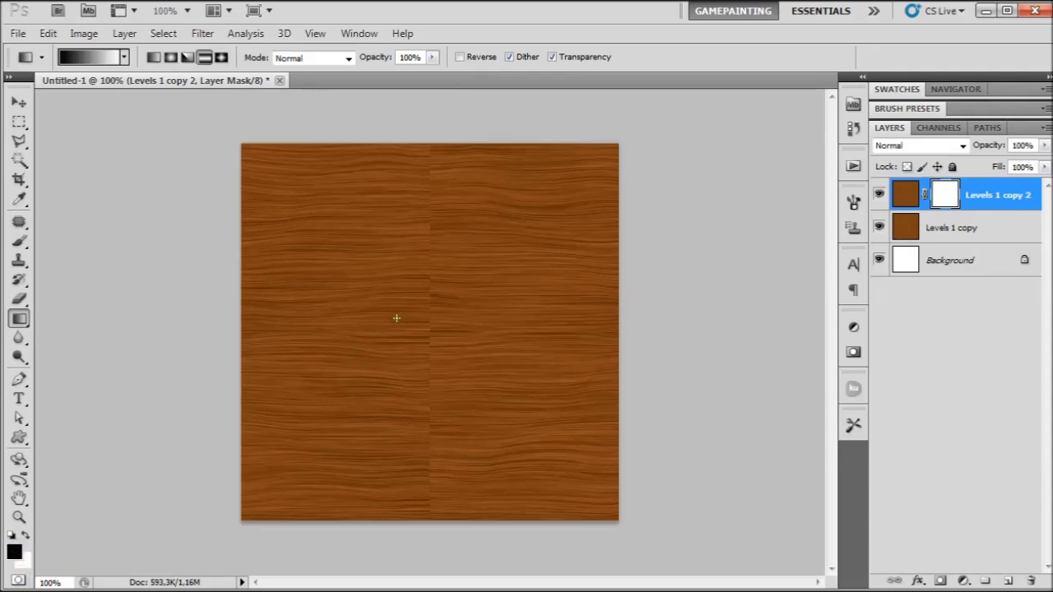
drag(396, 318, 485, 319)
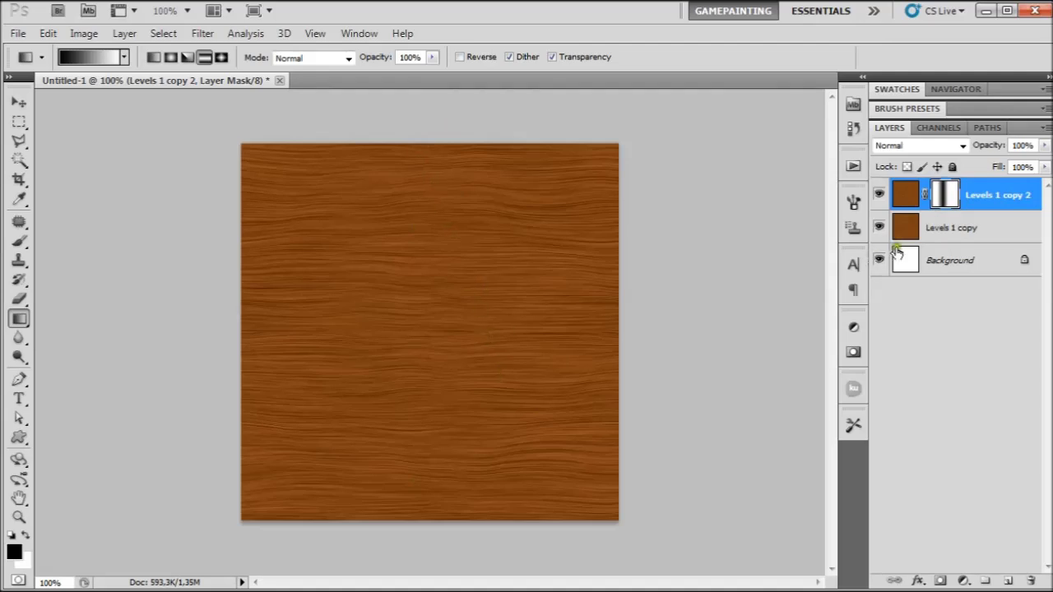
shift+click(953, 229)
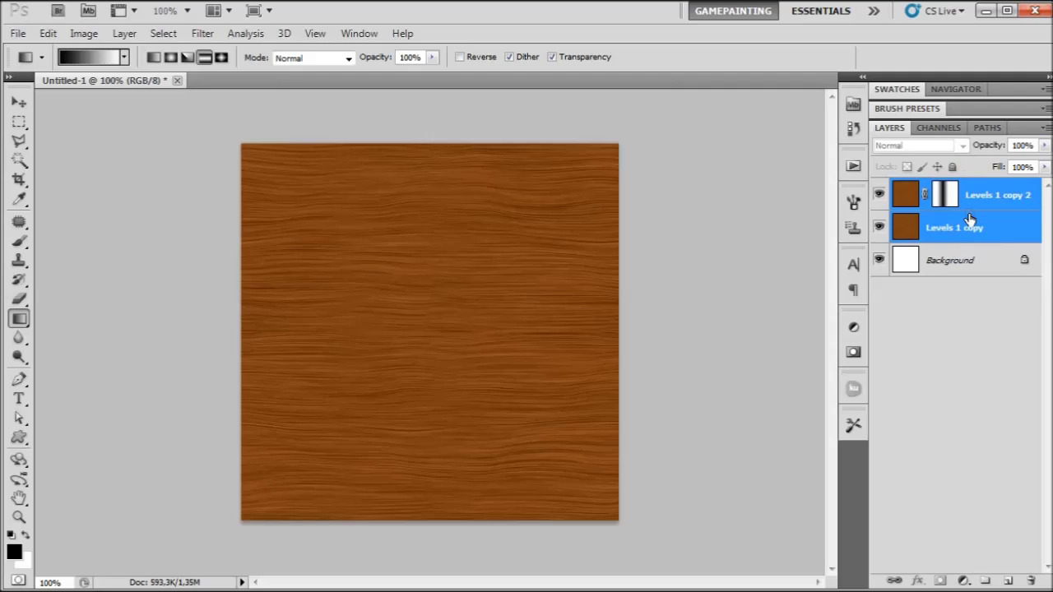
key(ctrl+e)
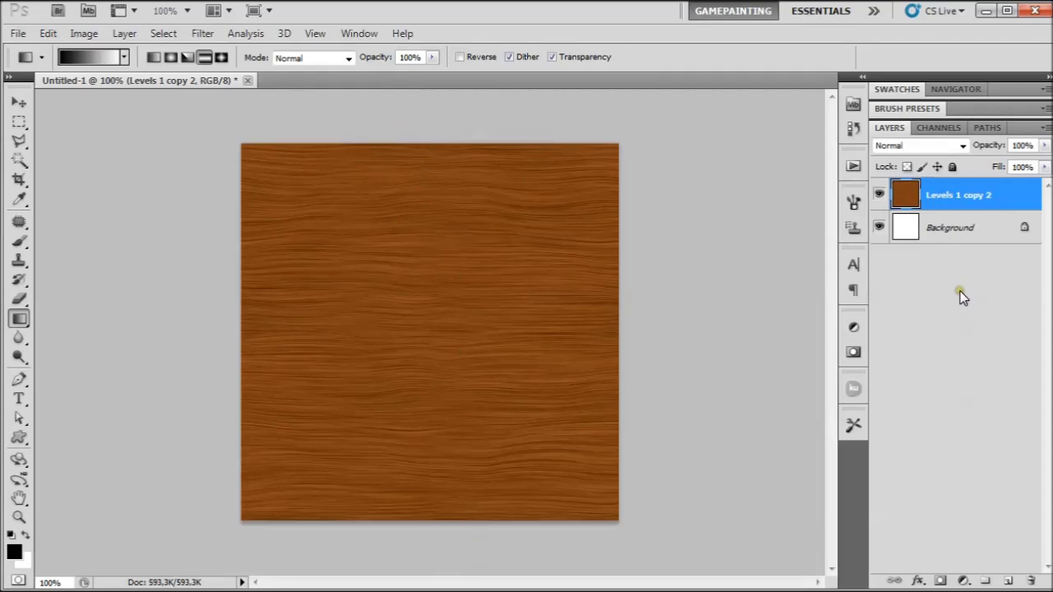
Duplicate the merged wood layer, offset the copy +225/+225 with Wrap Around, and add a layer mask
key(ctrl+j)
click(204, 33)
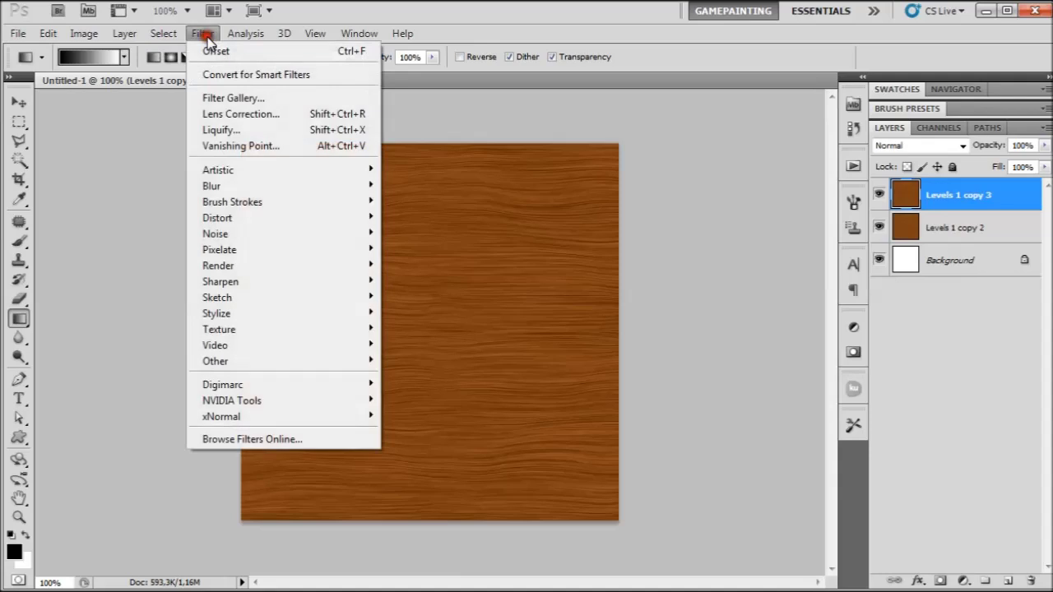
mouse_move(237, 363)
click(436, 427)
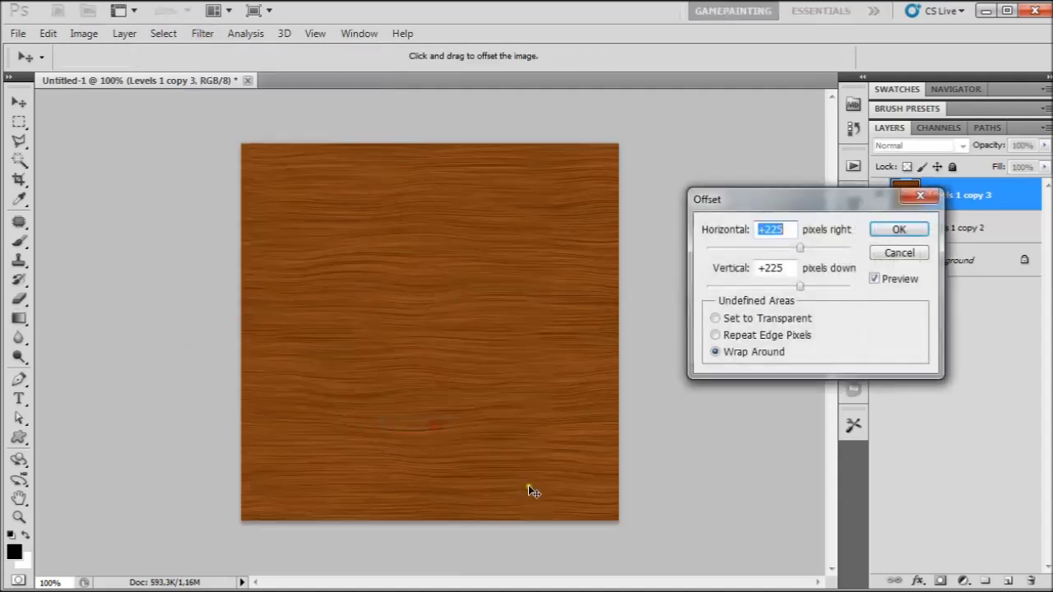
click(899, 230)
key(g)
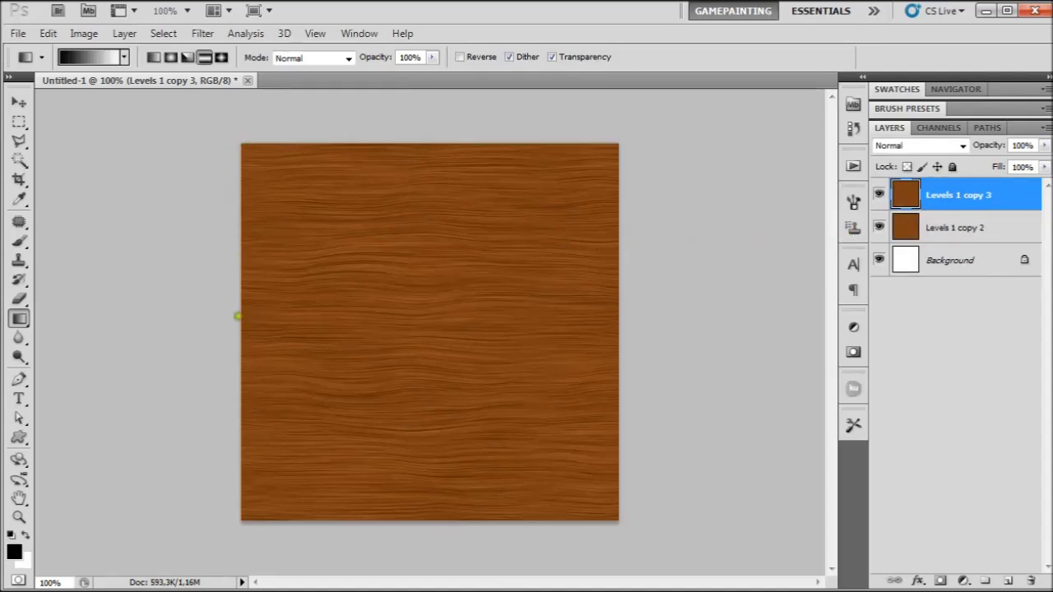
click(941, 581)
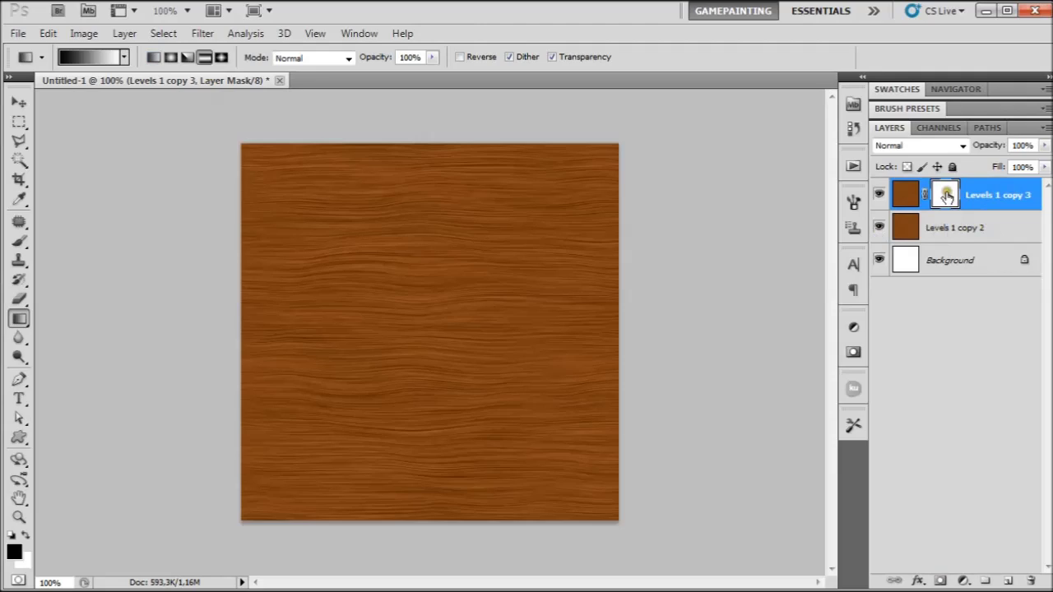
Paint a reversed reflected gradient across the copy's seam, then merge it with Levels 1 copy 2
click(460, 57)
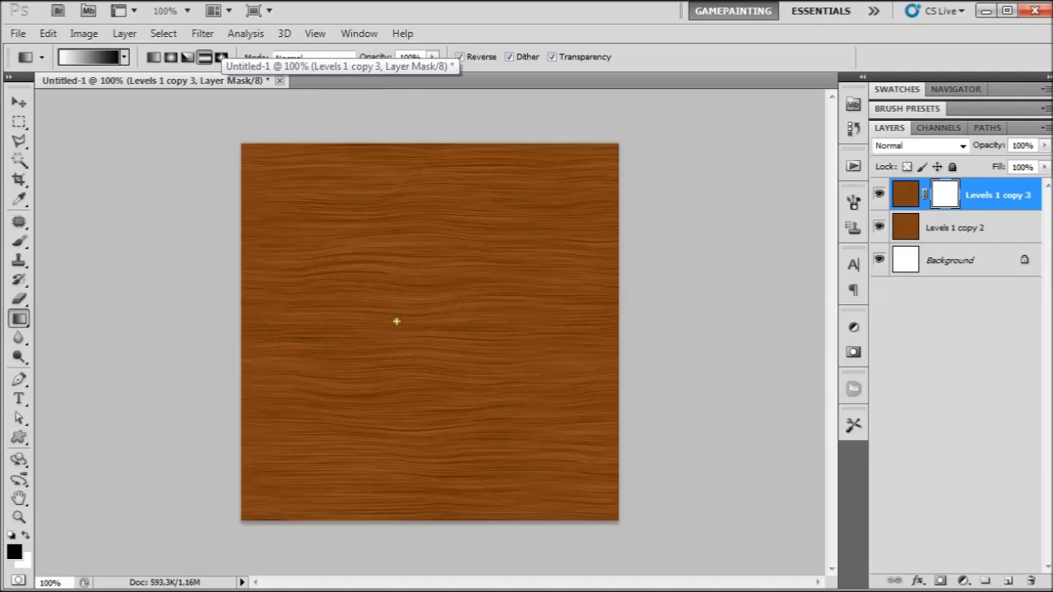
drag(385, 323, 485, 328)
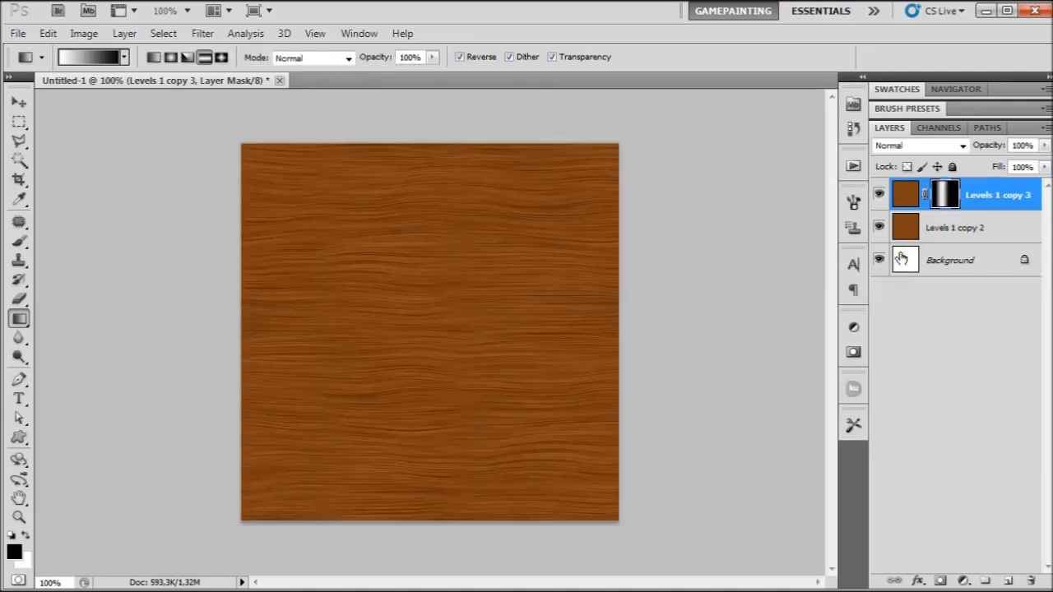
shift+click(948, 228)
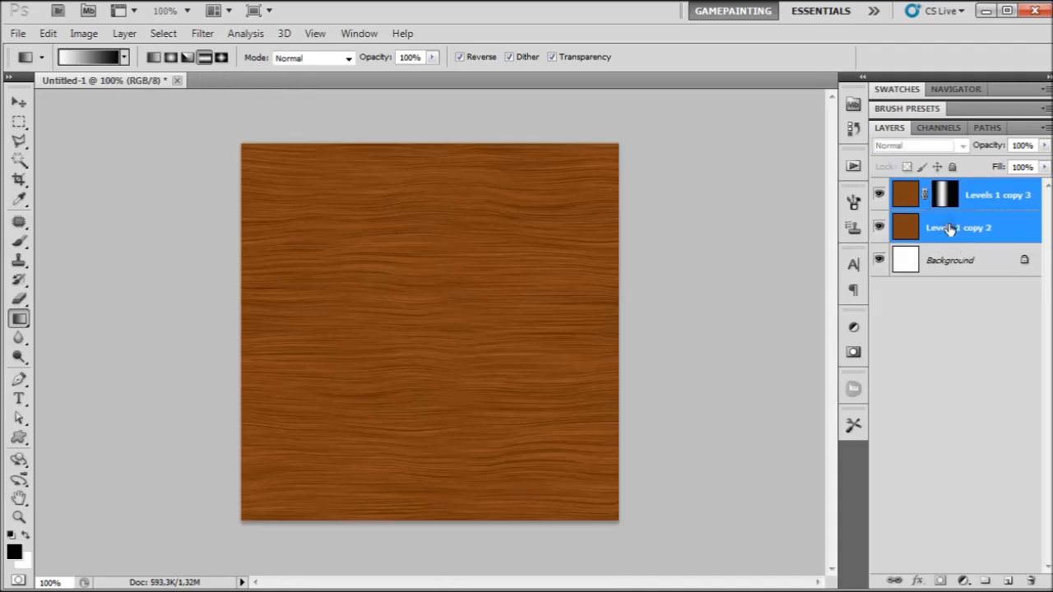
key(ctrl+e)
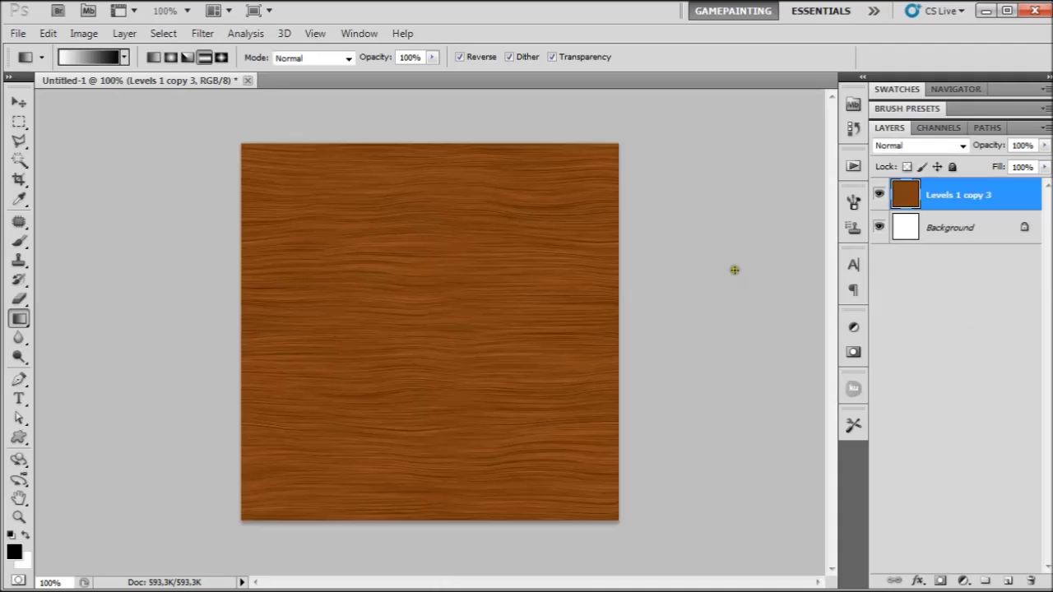
Offset Levels 1 copy 3 again by +225/+225 with Wrap Around to confirm seamless grain
click(202, 33)
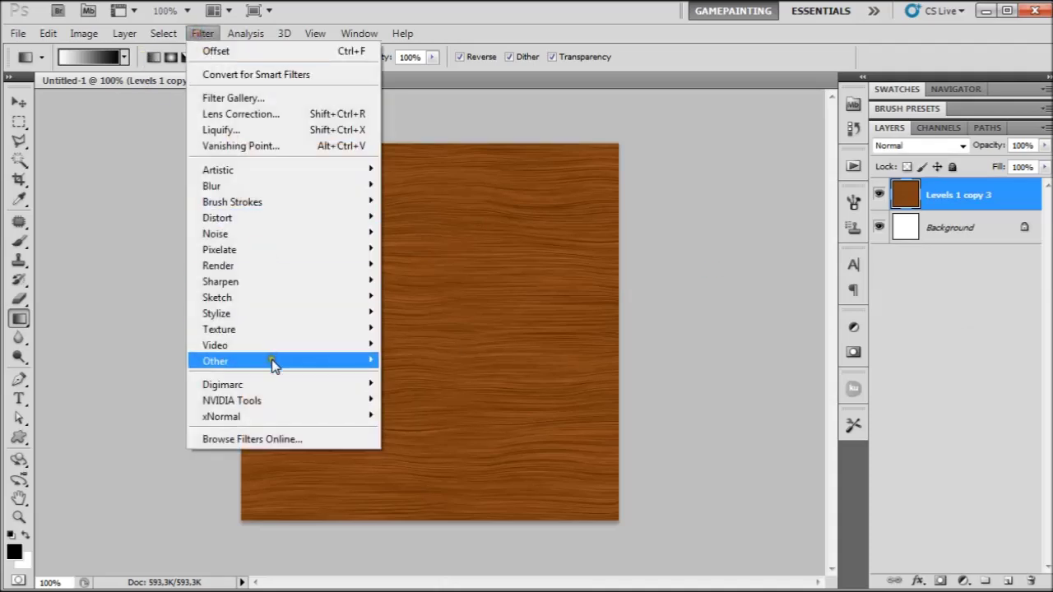
mouse_move(275, 362)
click(415, 424)
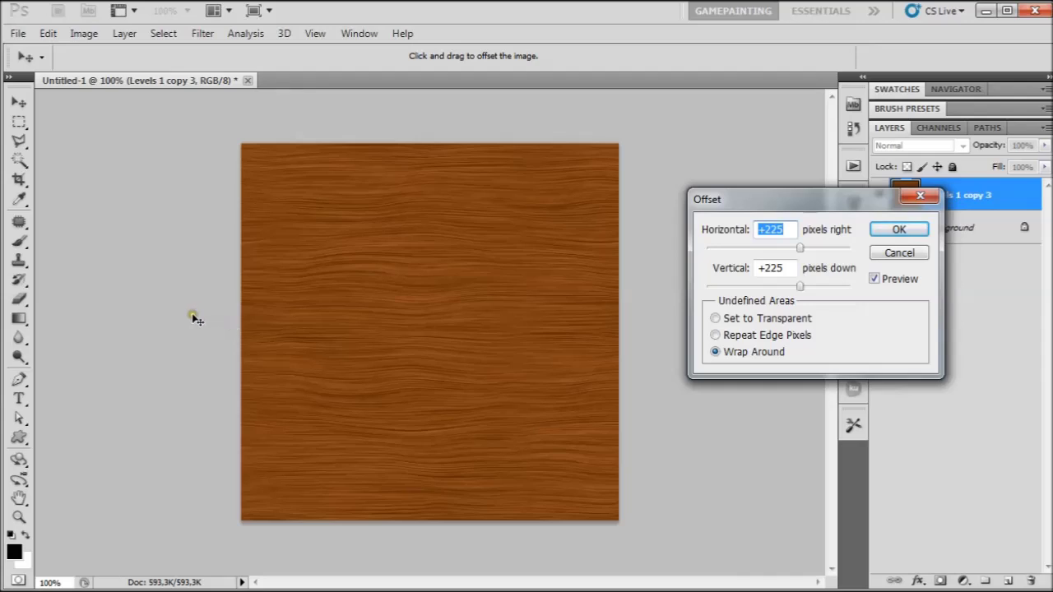
click(902, 235)
key(g)
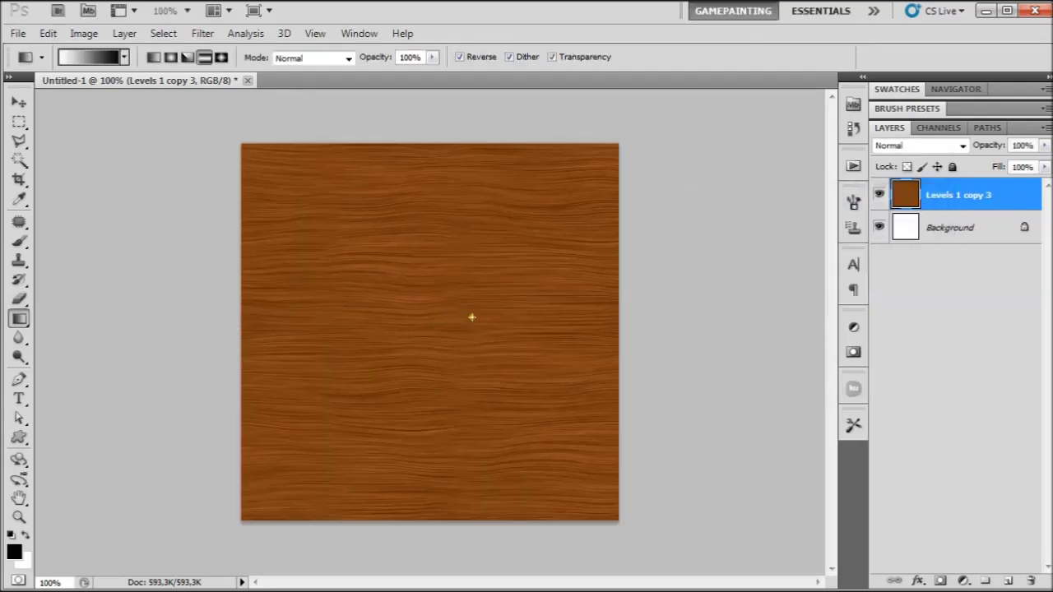